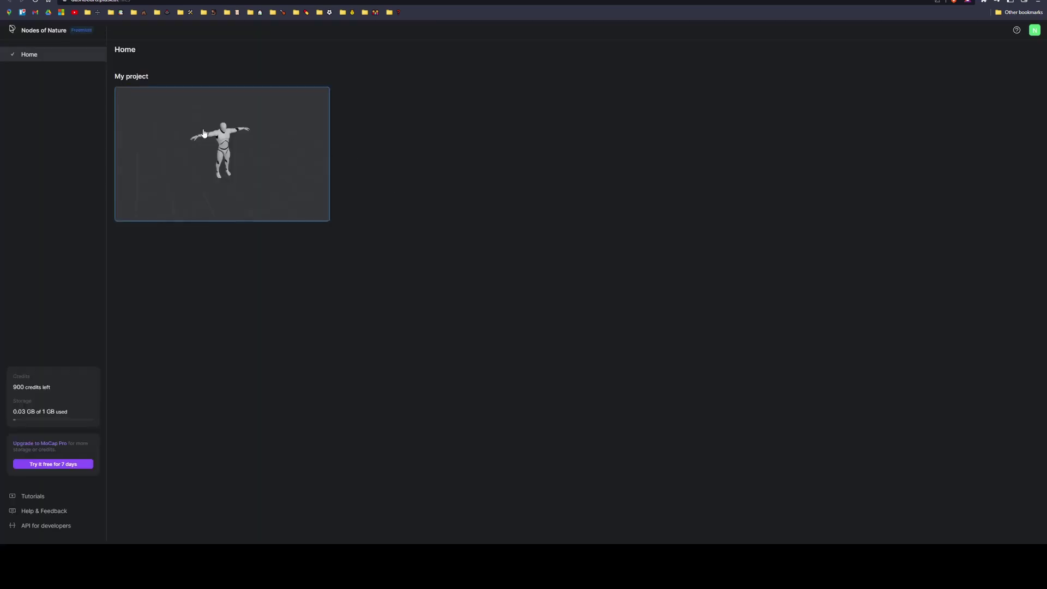
Open the mannequin project and check the available options for importing files.
click(290, 194)
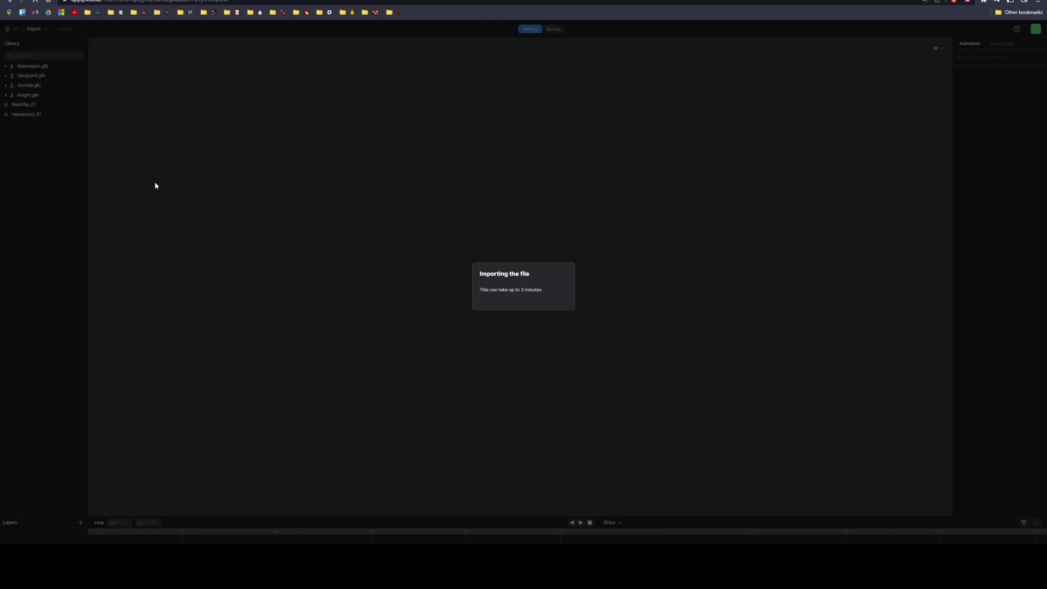
click(34, 29)
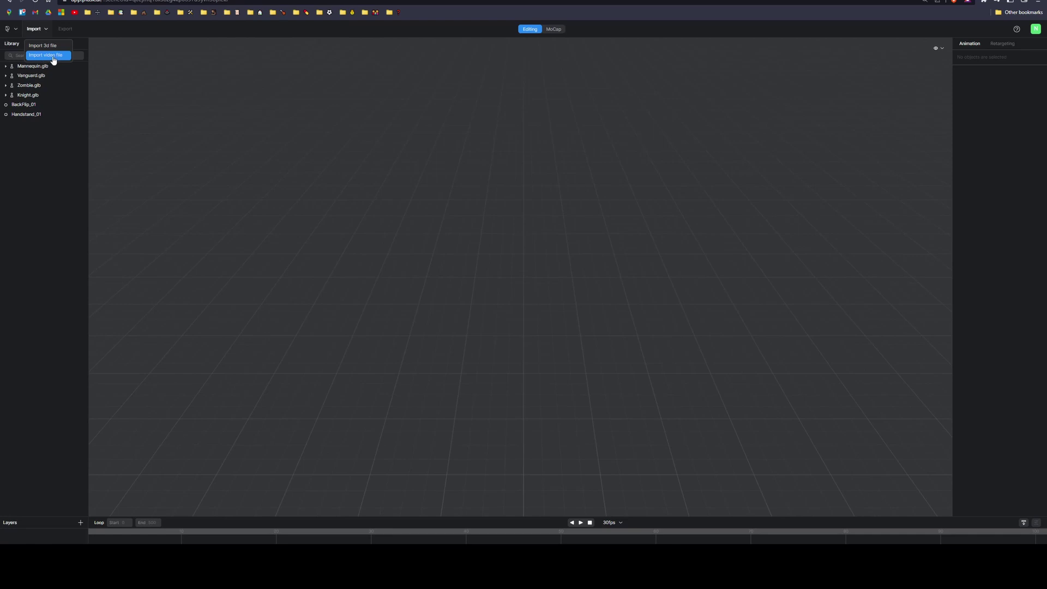
click(45, 165)
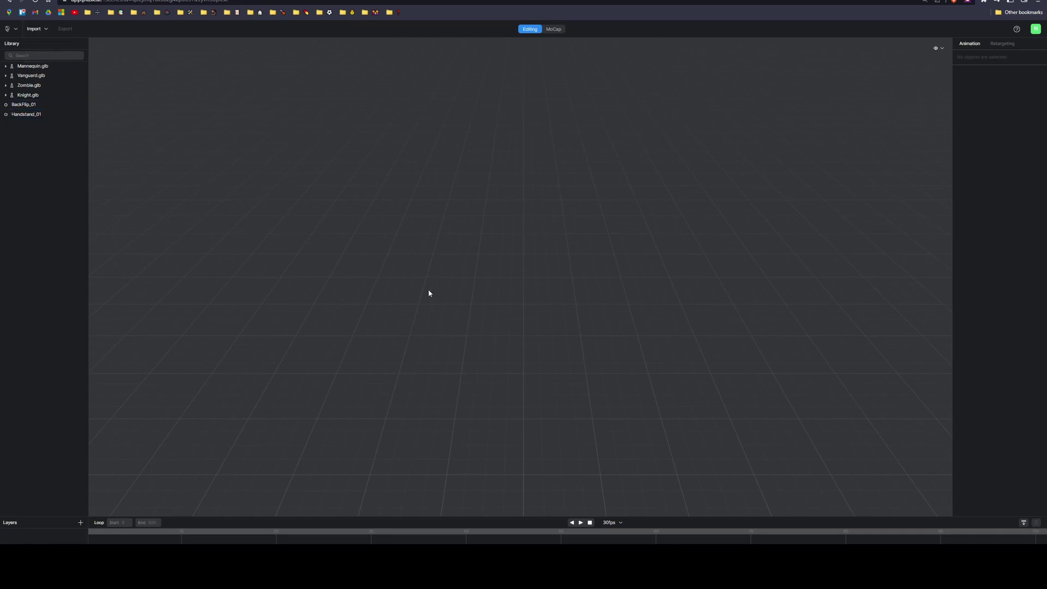
Expand Mannequin.glb in the library and place the mannequin character in the scene.
click(24, 119)
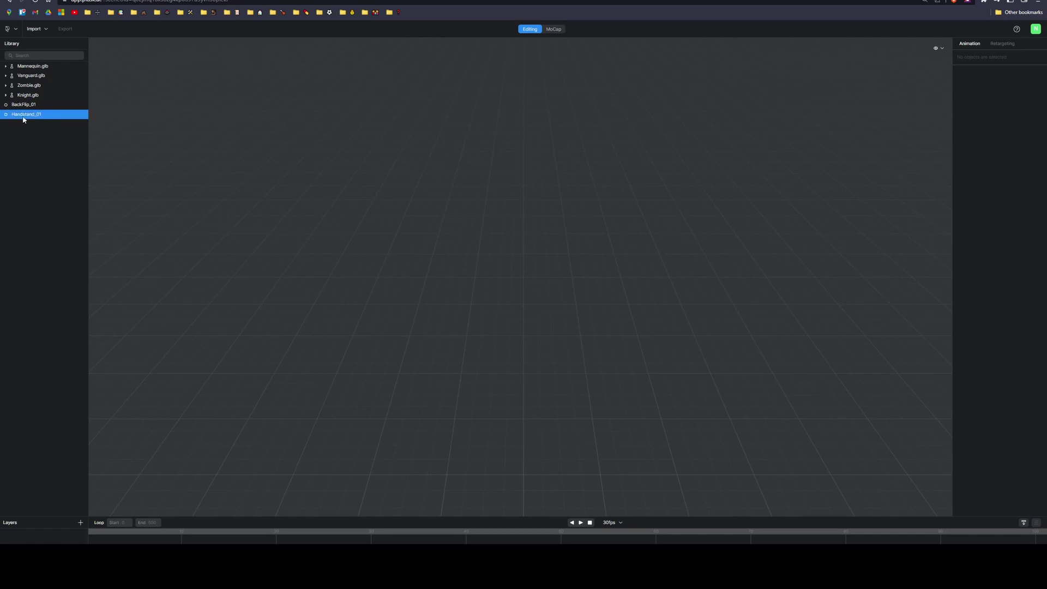
click(6, 66)
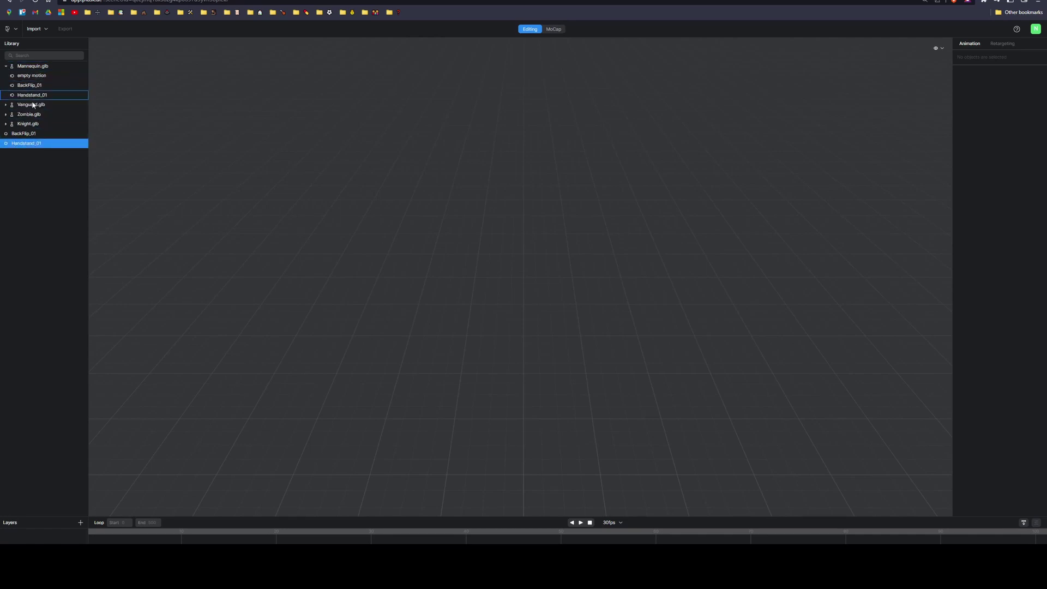
click(40, 67)
drag(41, 67, 500, 284)
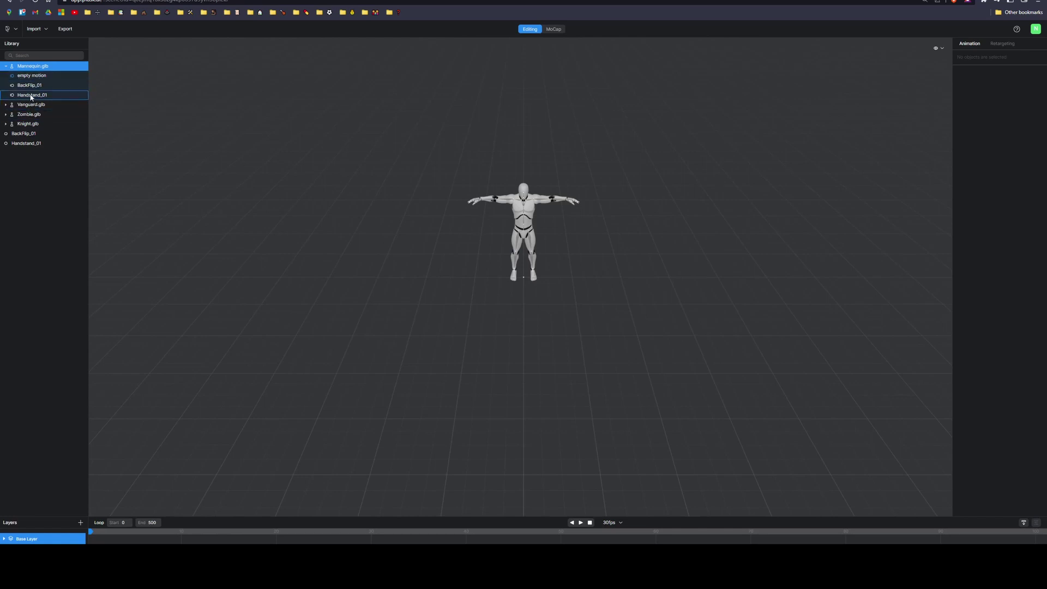
Visualize the Handstand_01 motion on the mannequin and play the animation.
right_click(31, 95)
click(50, 129)
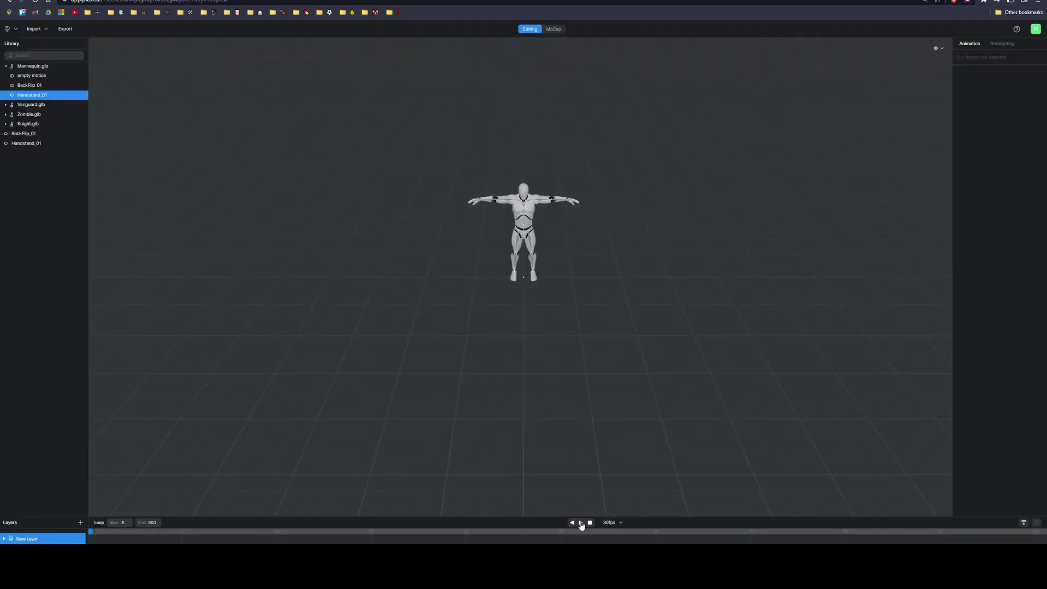
click(581, 523)
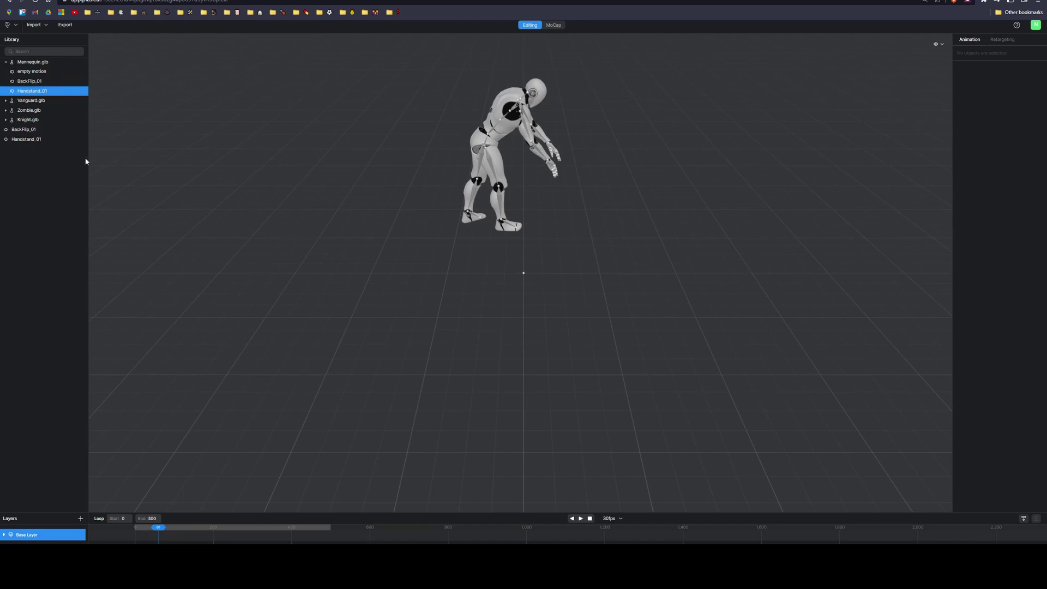
Look at the export option available for Mannequin.glb without exporting.
right_click(34, 63)
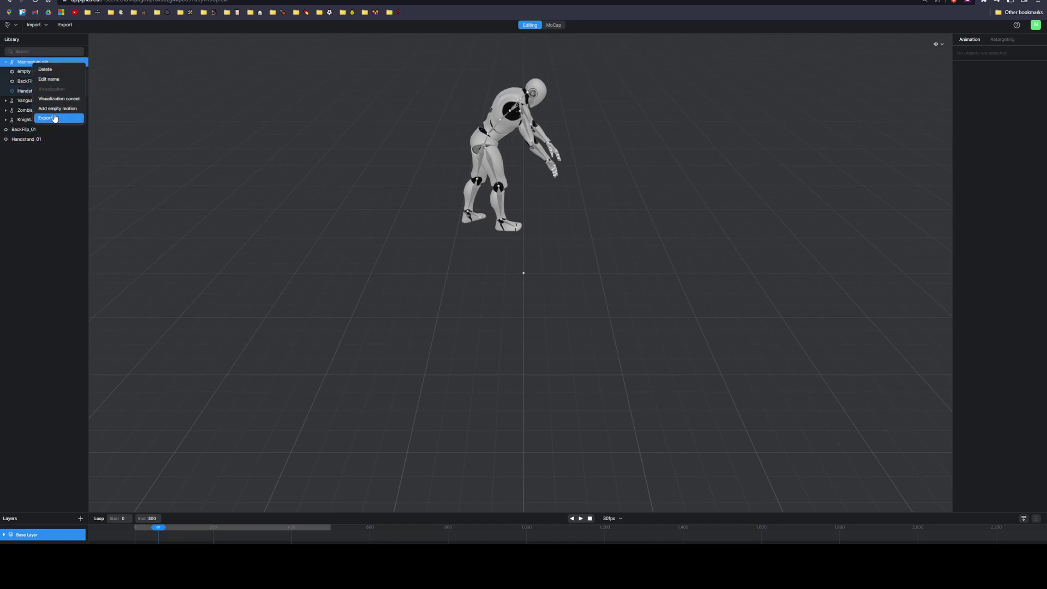
click(237, 215)
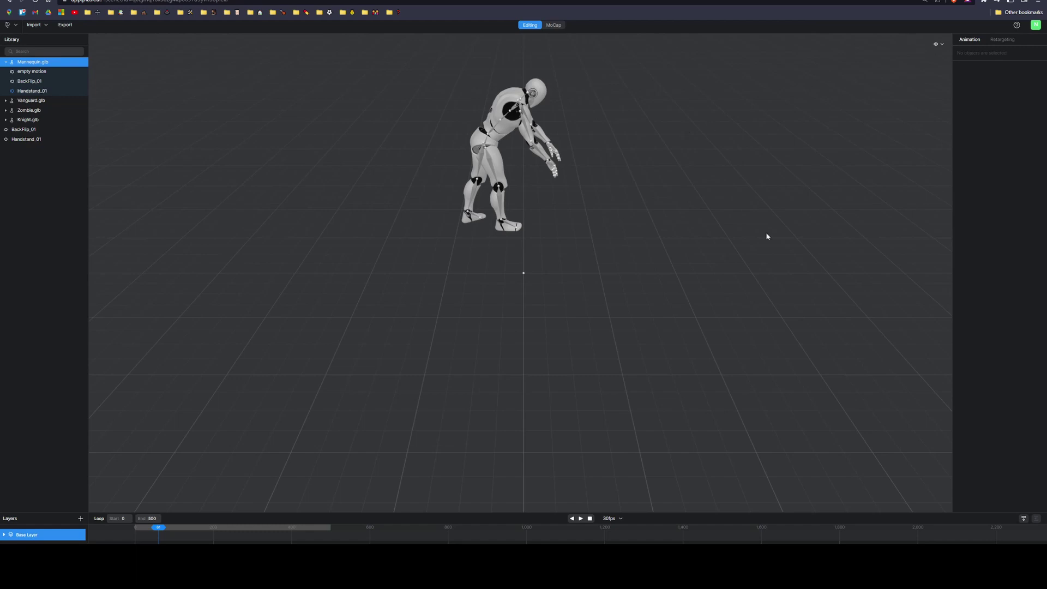
Switch to the second open Houdini window and select the fbxcharacterimport1 node that loads Handstand_01.fbx.
mouse_move(347, 516)
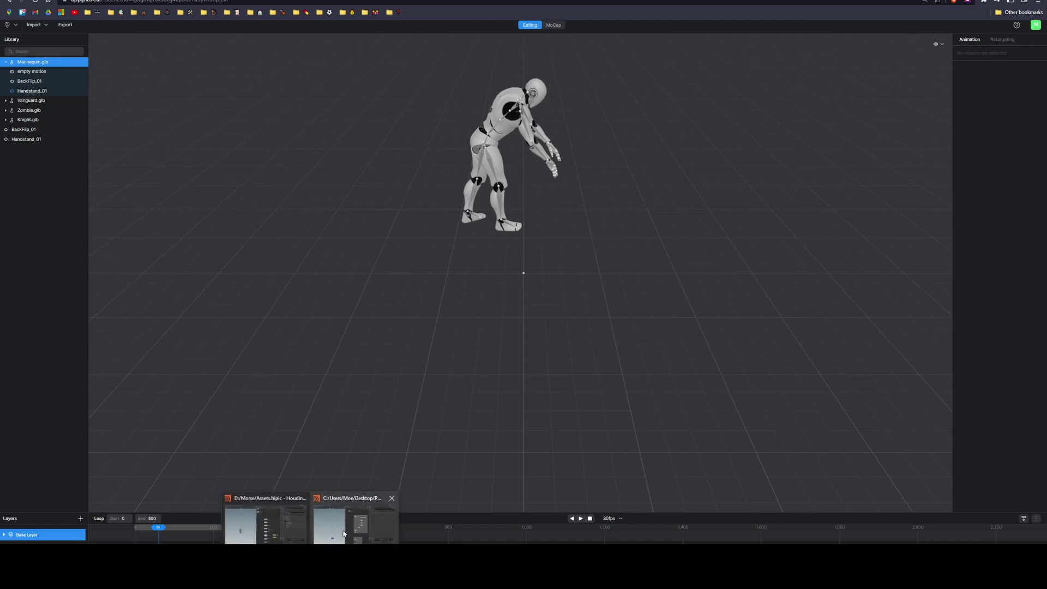
click(344, 534)
middle_drag(500, 231, 525, 279)
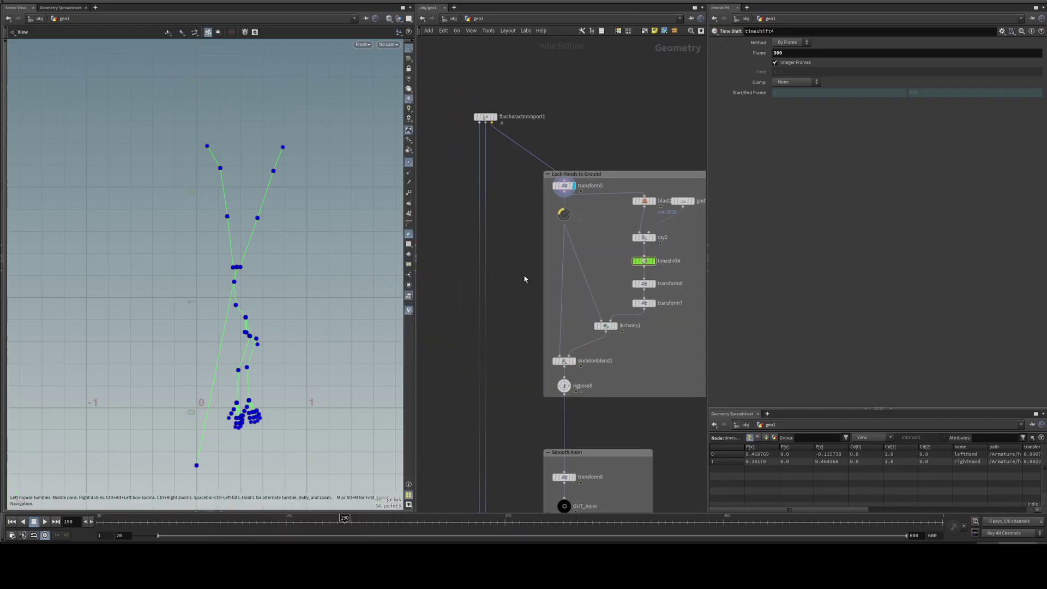
drag(523, 91, 471, 144)
middle_drag(521, 318, 550, 363)
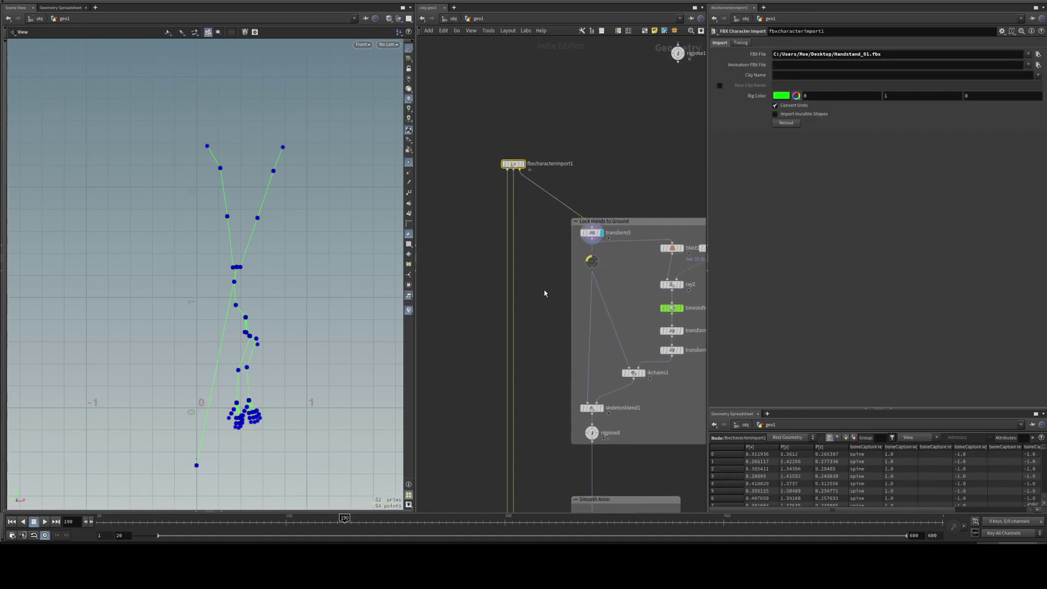
Display the fbxcharacterimport1 character mesh without point markers and scrub the timeline to frame 44.
click(522, 164)
click(409, 164)
middle_drag(286, 232, 272, 261)
drag(271, 522, 131, 527)
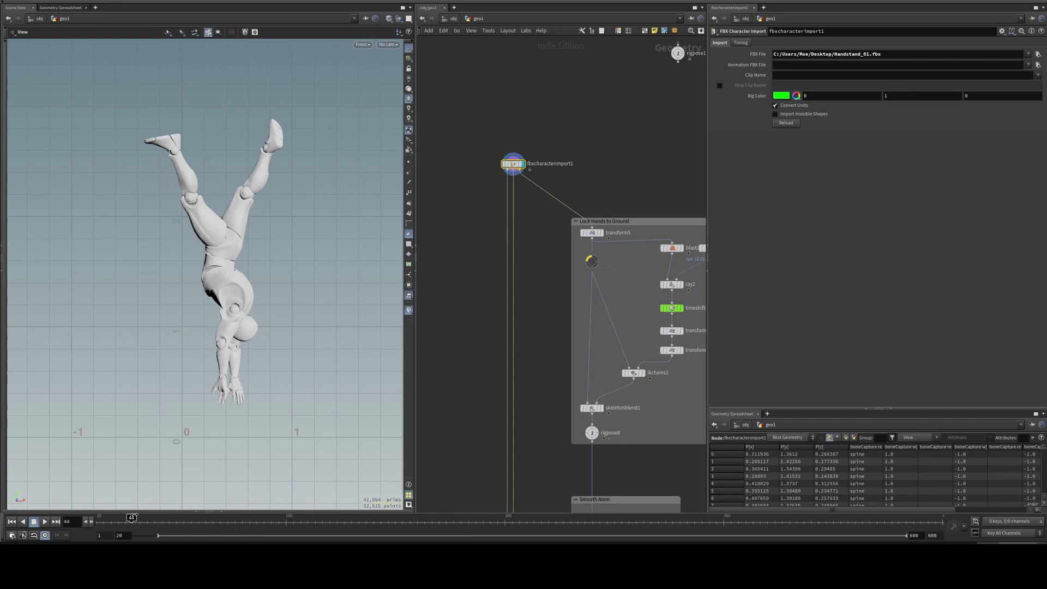
Attach a Null node to the first output of fbxcharacterimport1 and display it.
scroll(563, 133, up, 4)
middle_drag(508, 166, 542, 178)
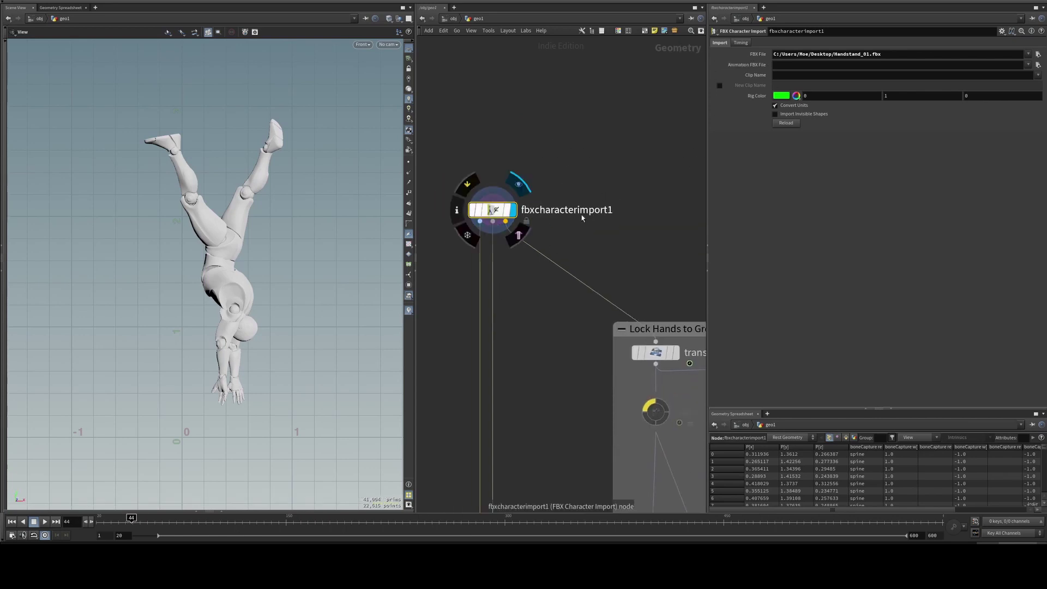
scroll(561, 317, down, 4)
middle_drag(554, 313, 550, 243)
scroll(522, 122, up, 4)
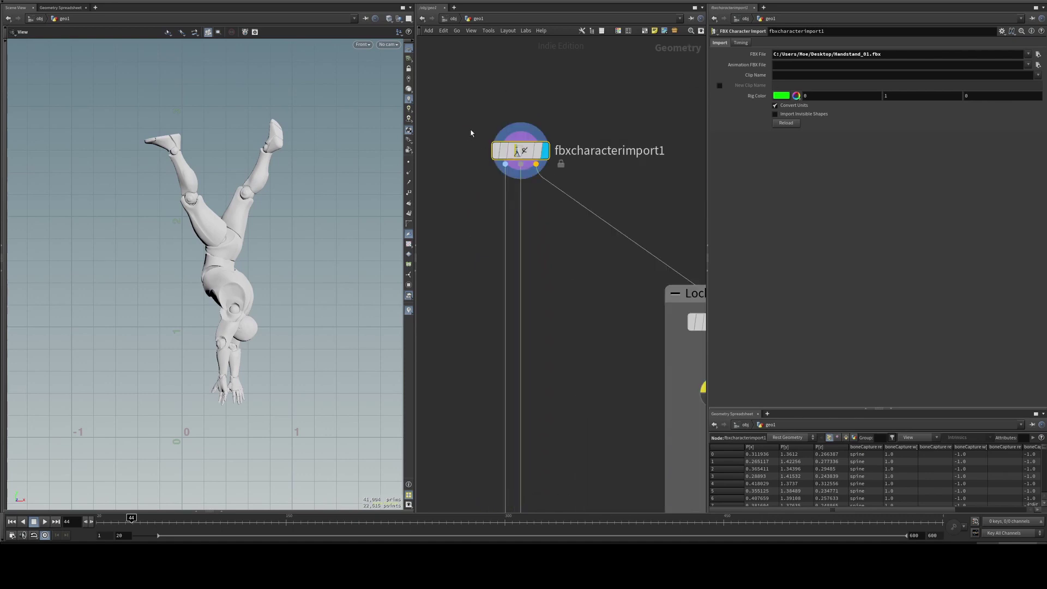
click(505, 164)
click(465, 234)
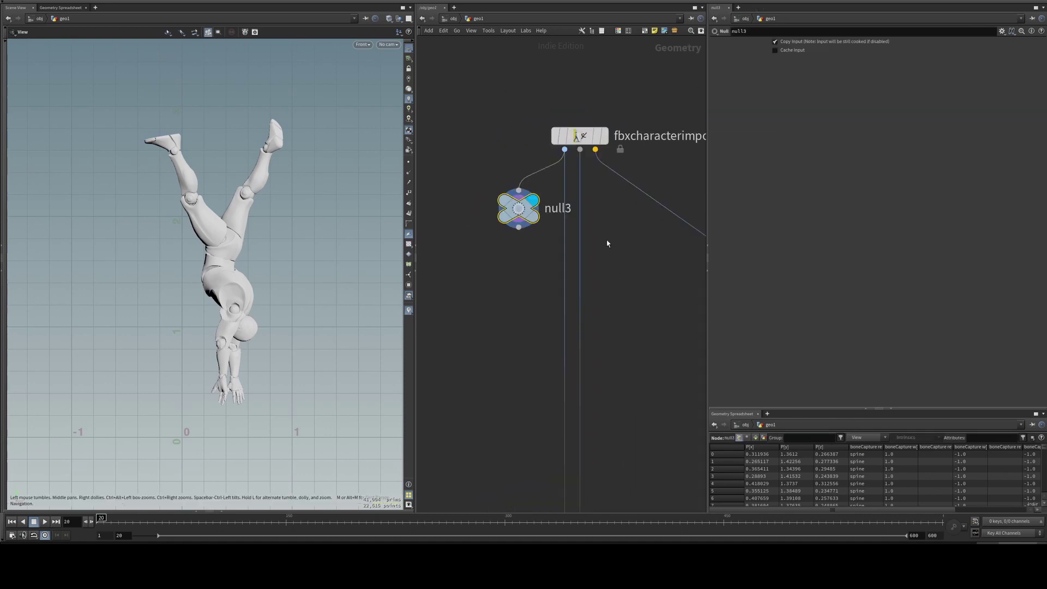
Rewire the null to the import node's second and third outputs in turn, and scrub to frame 183.
middle_drag(631, 227, 599, 260)
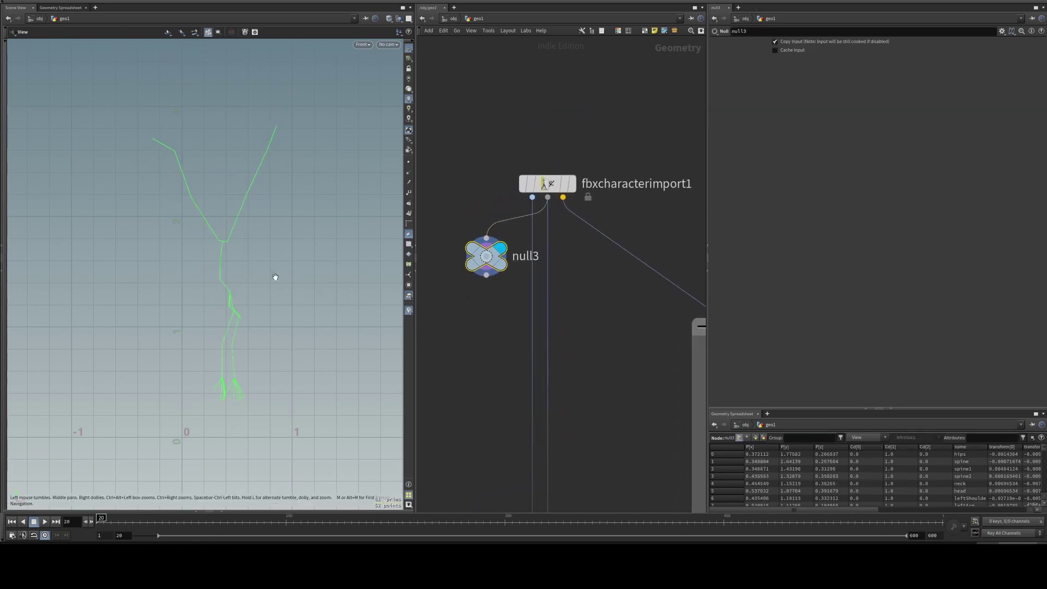
click(562, 197)
drag(164, 518, 334, 518)
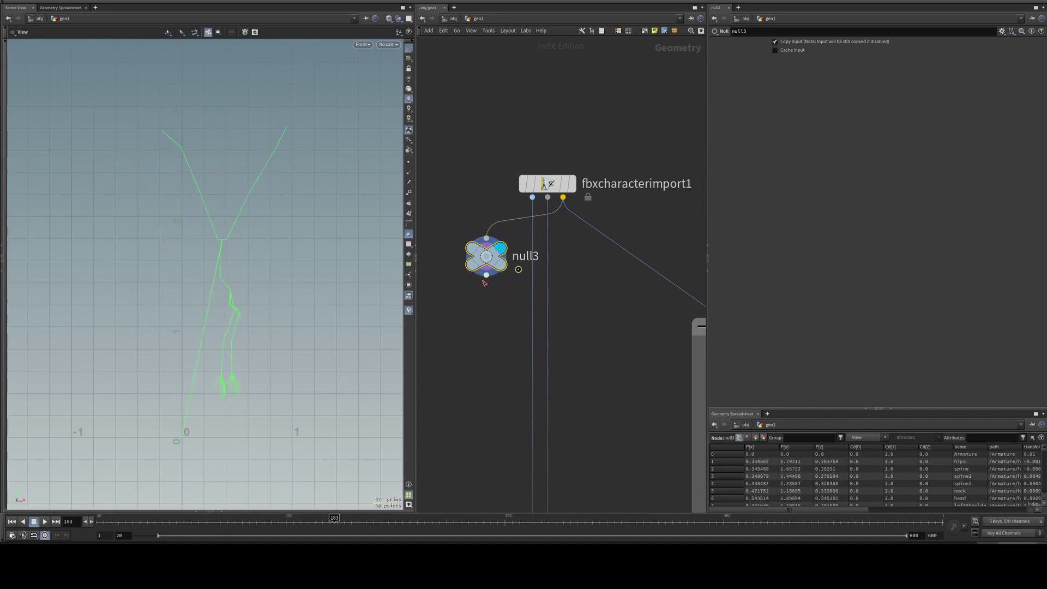
Turn on point markers for the animated skeleton and scrub the timeline to frame 44.
middle_drag(598, 418, 569, 379)
click(408, 162)
middle_drag(287, 336, 292, 343)
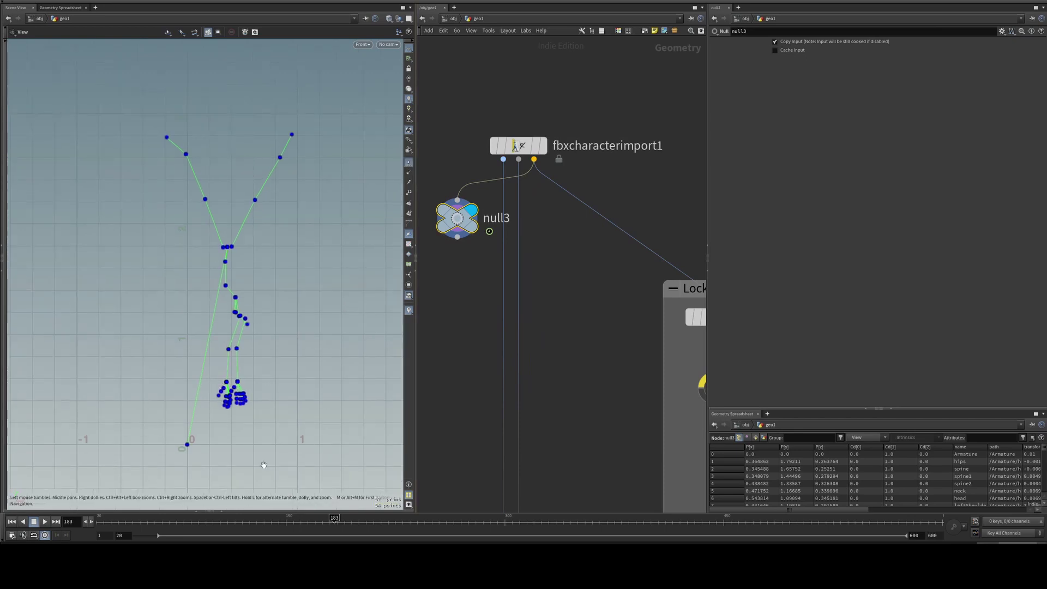
drag(334, 518, 136, 525)
middle_drag(173, 378, 211, 379)
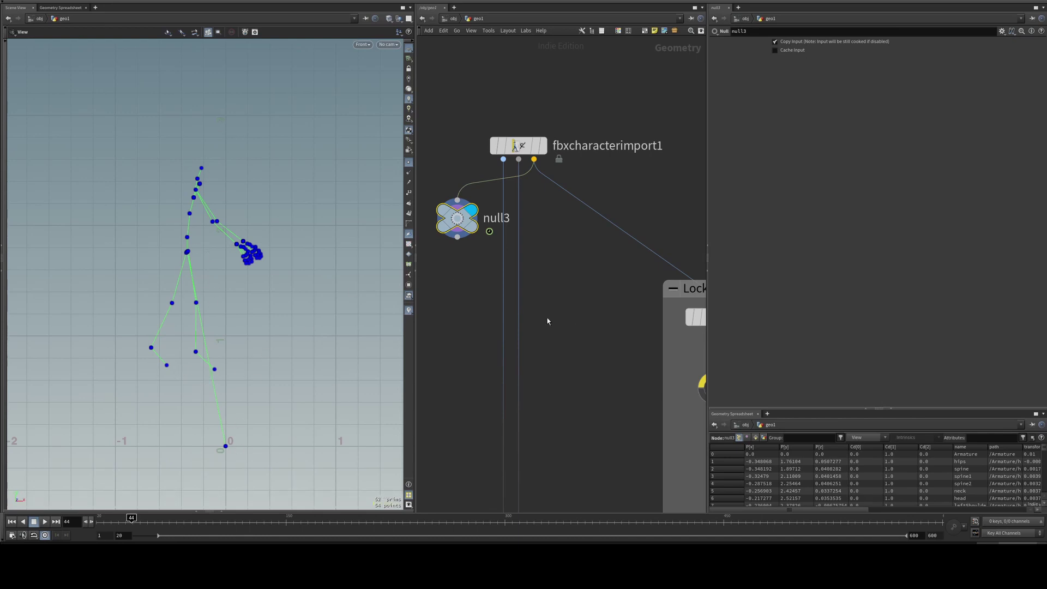
Move the null above the Lock Hands to Ground box and display the transform5 node.
middle_drag(548, 319, 520, 297)
scroll(521, 273, down, 2)
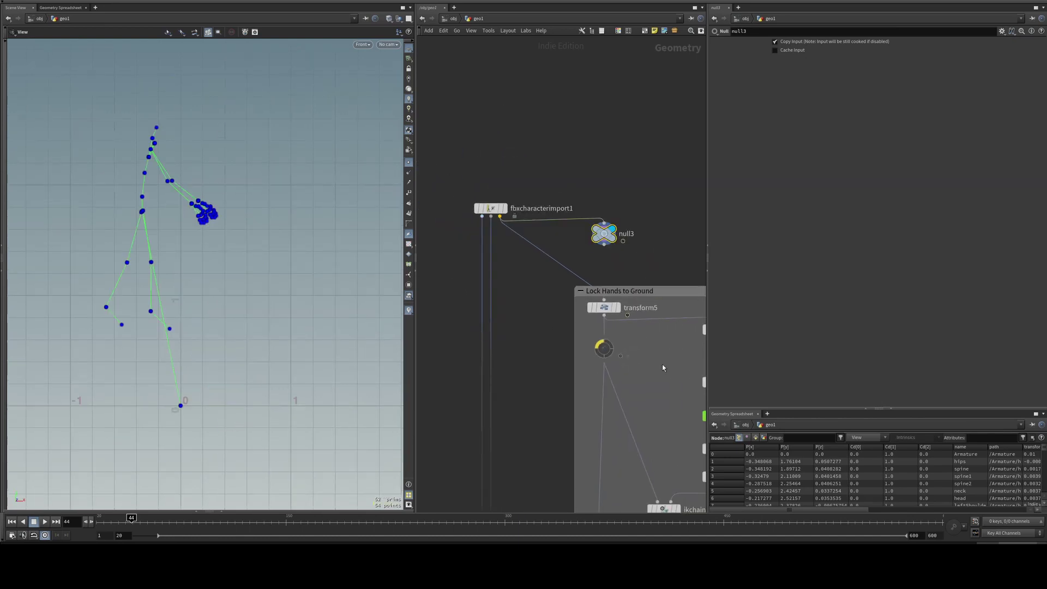
middle_drag(663, 365, 617, 315)
click(561, 260)
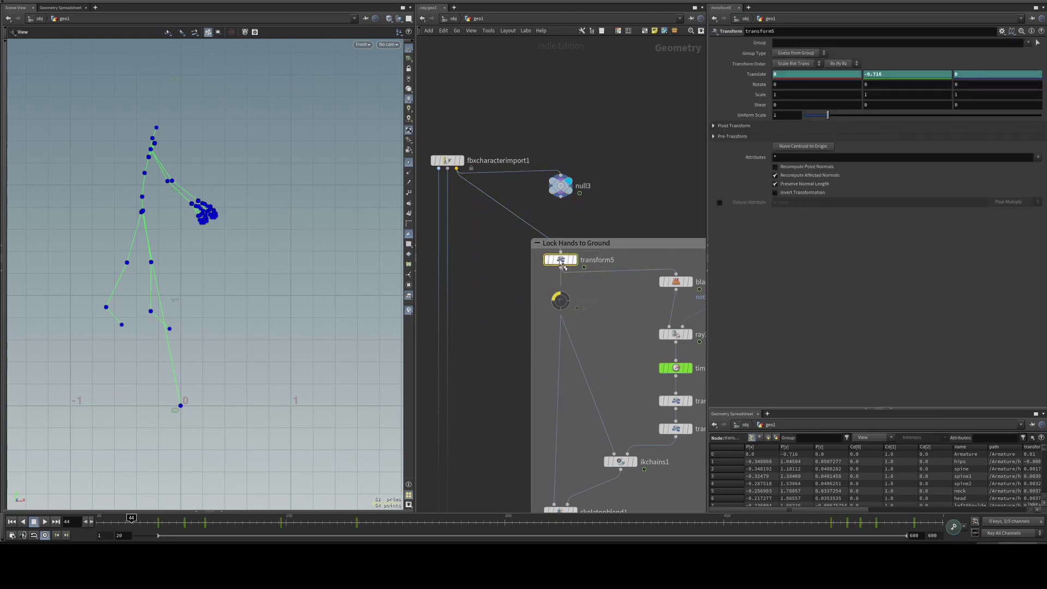
click(573, 259)
middle_drag(266, 372, 265, 358)
middle_drag(590, 372, 526, 331)
scroll(527, 332, down, 2)
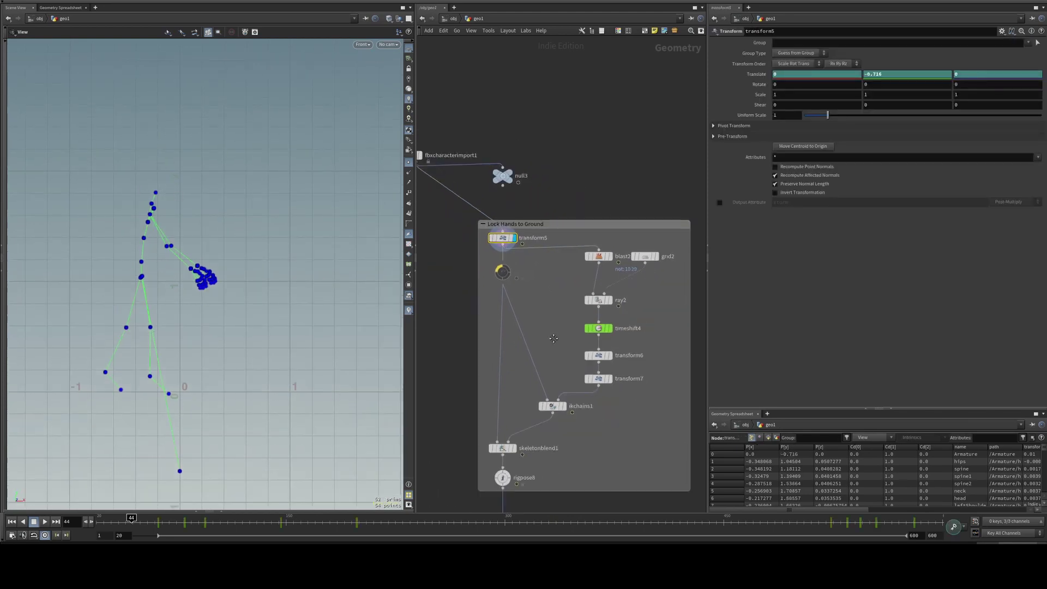
Display the blast2 hand points and their ground projection from ray2 in turn.
middle_drag(584, 290, 568, 266)
scroll(268, 268, up, 5)
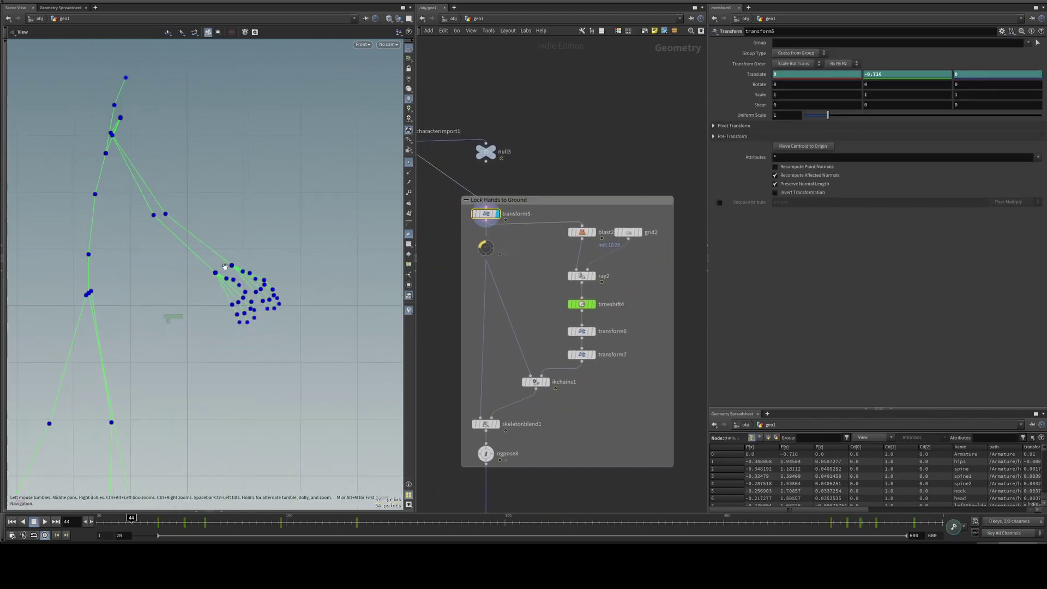
click(582, 232)
click(593, 232)
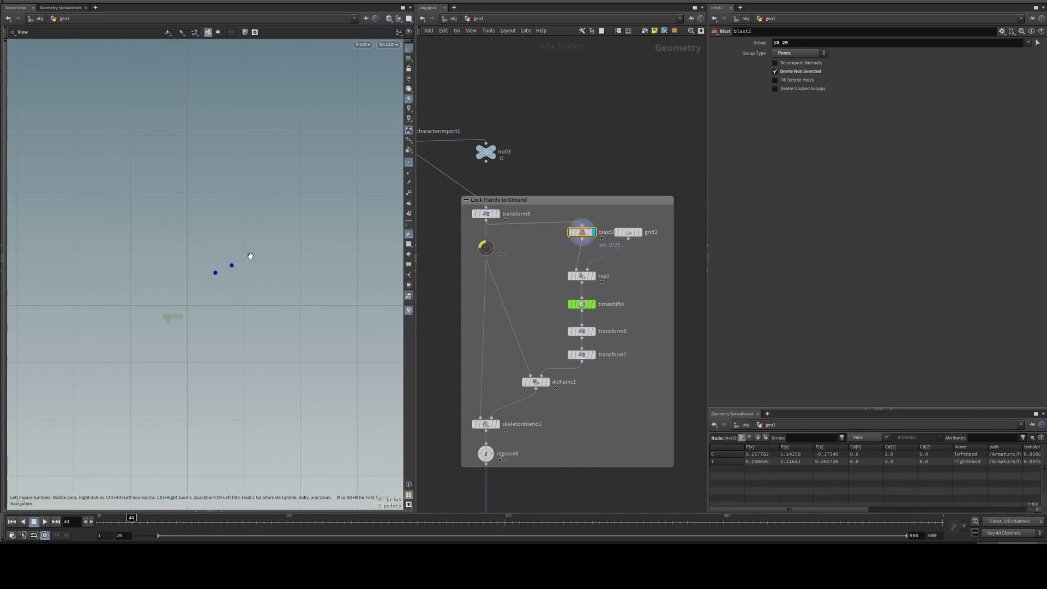
click(581, 275)
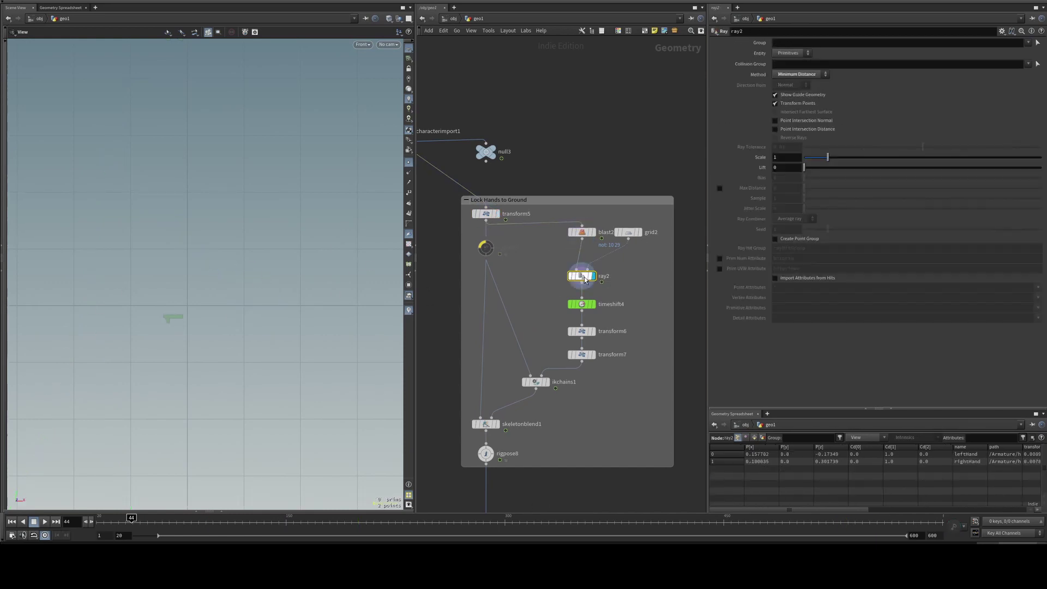
click(593, 276)
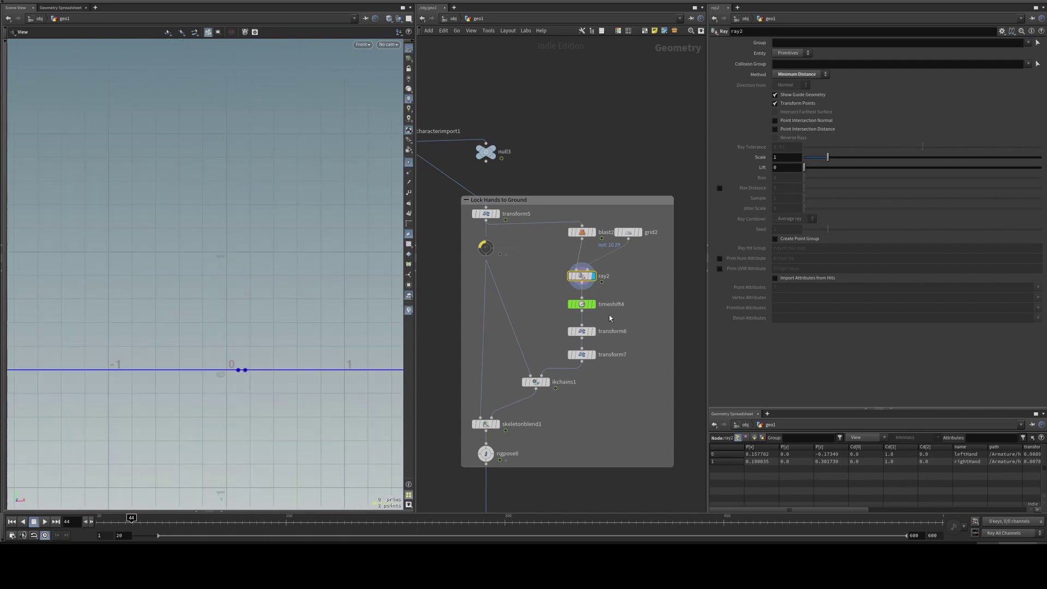
Display the timeshift4 node and scrub the timeline to frame 296 to examine the hand points.
click(581, 304)
click(593, 304)
middle_drag(302, 365, 274, 371)
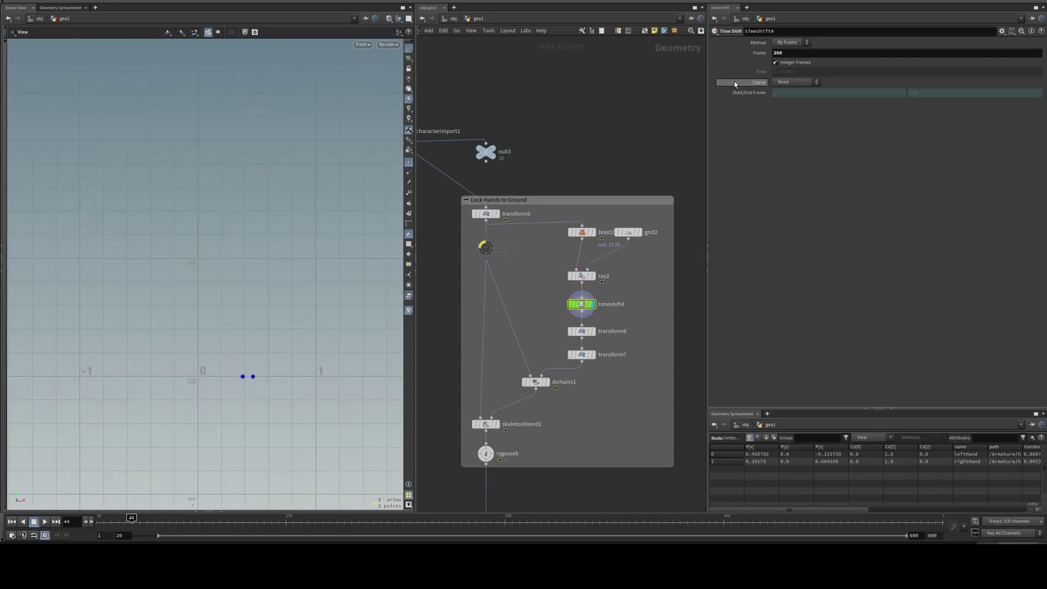
drag(320, 521, 502, 527)
Inspect the ray2 and blast2 nodes again and scrub the timeline back to frame 74.
click(582, 276)
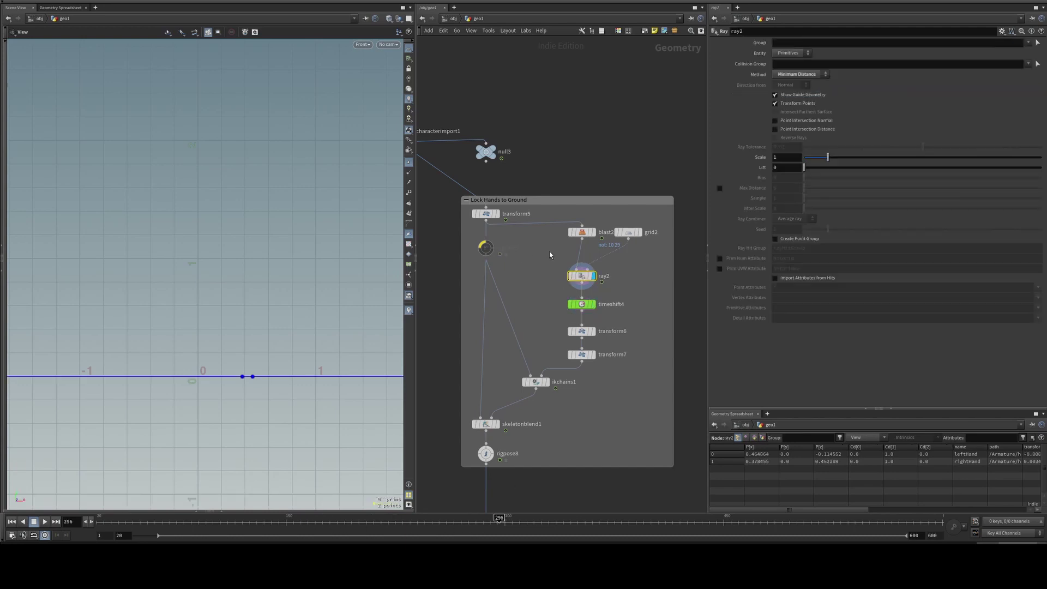
click(581, 233)
drag(404, 517, 175, 521)
Display the transform5 skeleton, scrub to frame 306, and compare it with the timeshift4 output.
click(485, 214)
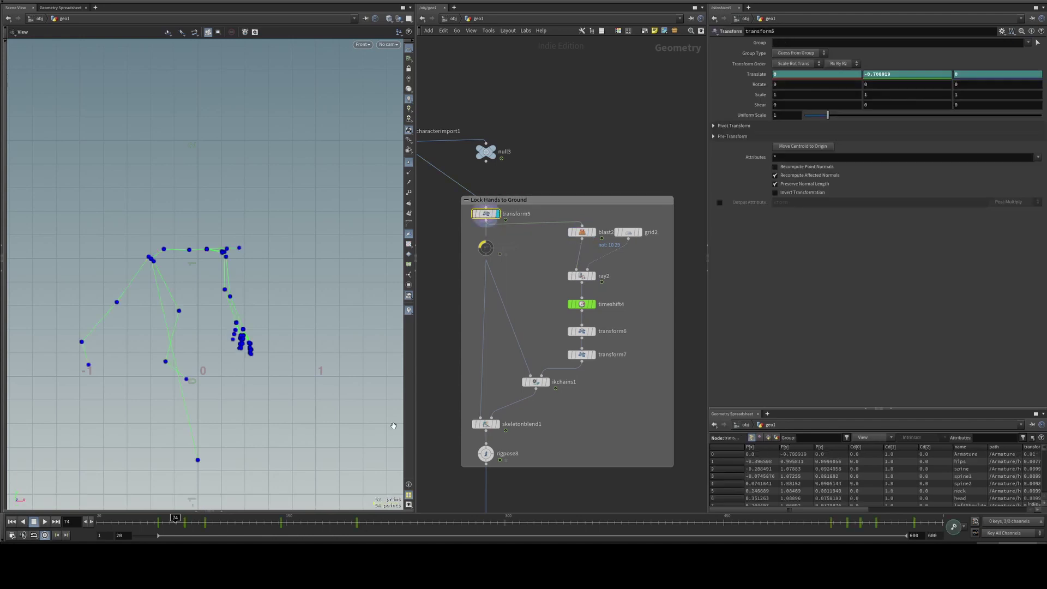
drag(381, 521, 514, 524)
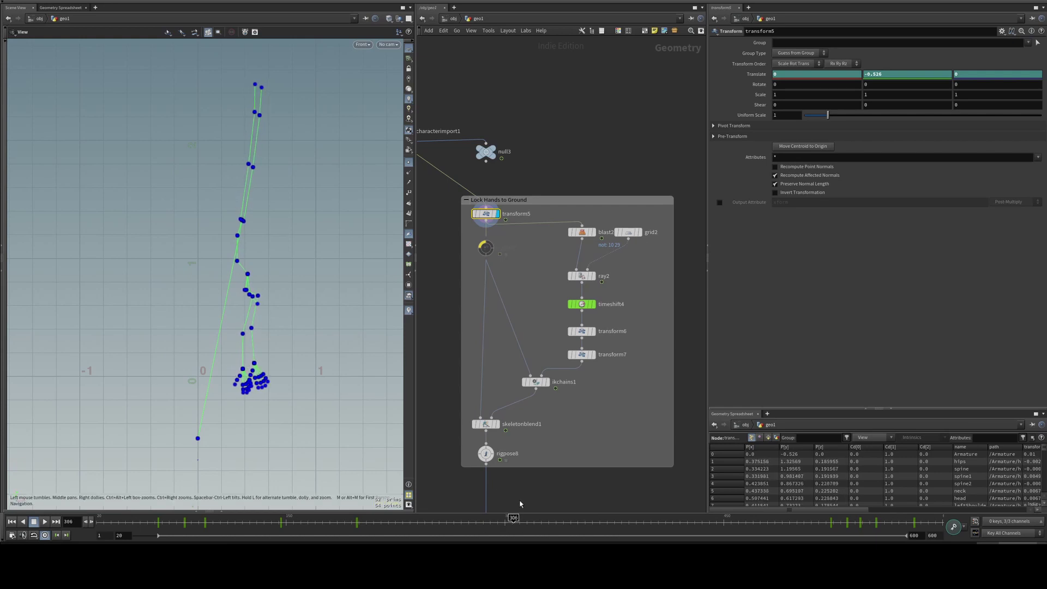
click(611, 304)
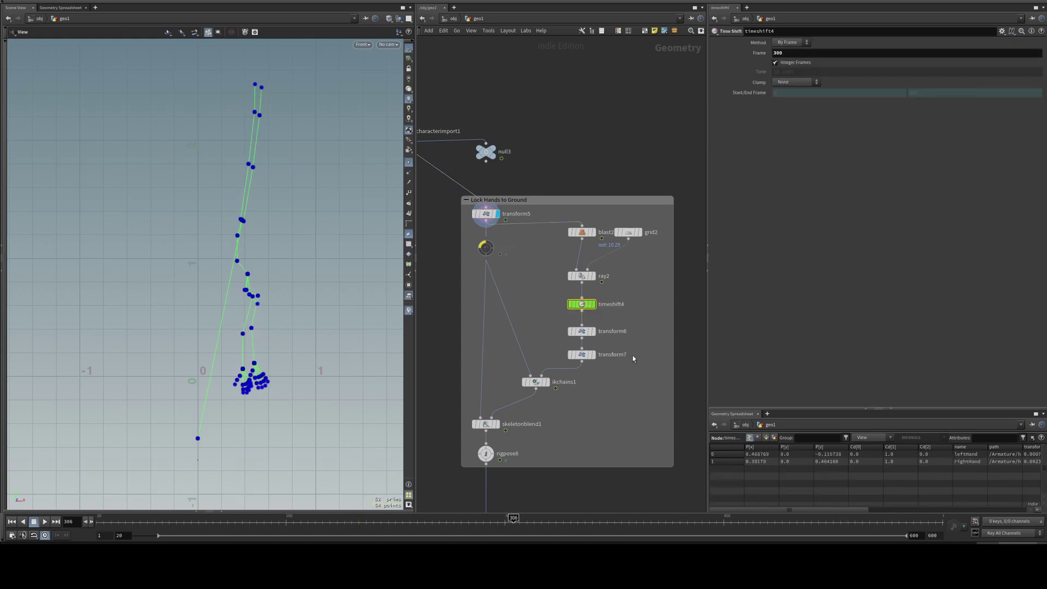
key(r)
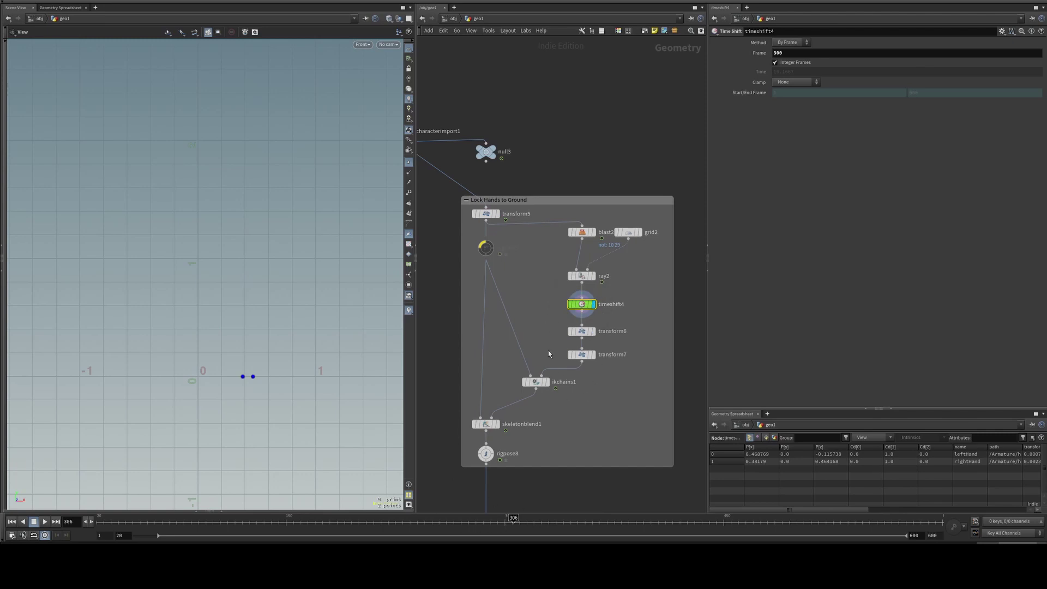
Display transform5 again and scrub the timeline to frame 197 to examine the skeleton's hands.
click(486, 213)
key(r)
drag(444, 522, 354, 521)
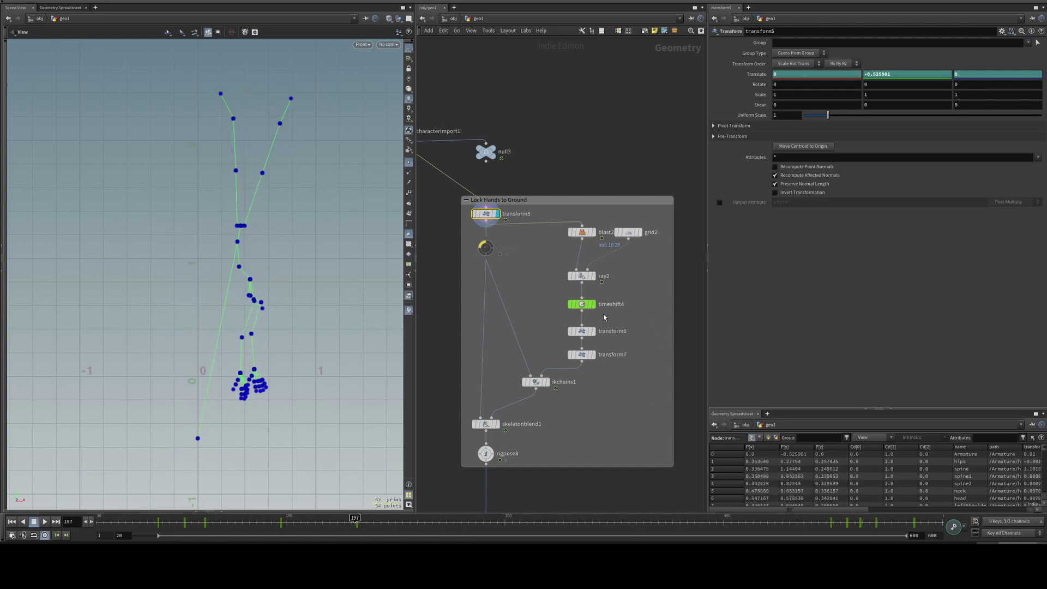
Display the transform7 and ikchains1 nodes and examine the skeleton's arms and hands from several angles in the perspective view.
click(583, 356)
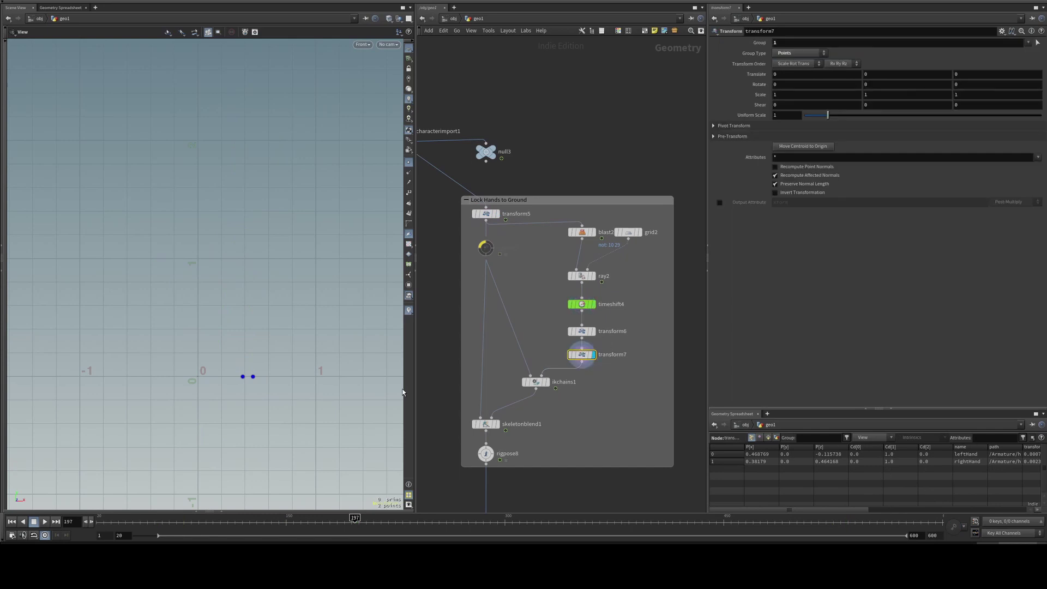
middle_drag(595, 429, 610, 424)
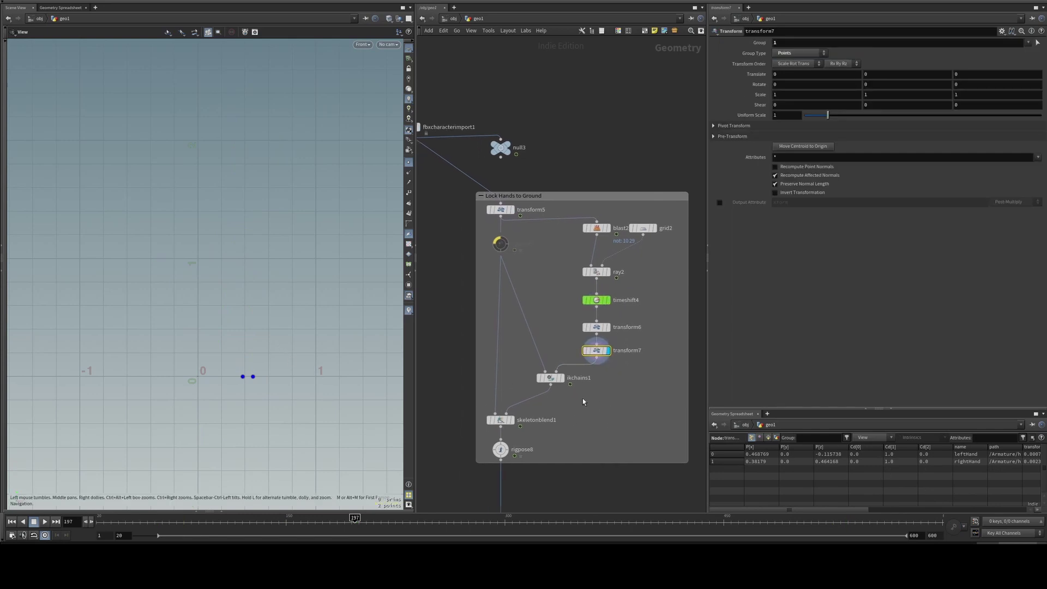
click(536, 382)
click(546, 382)
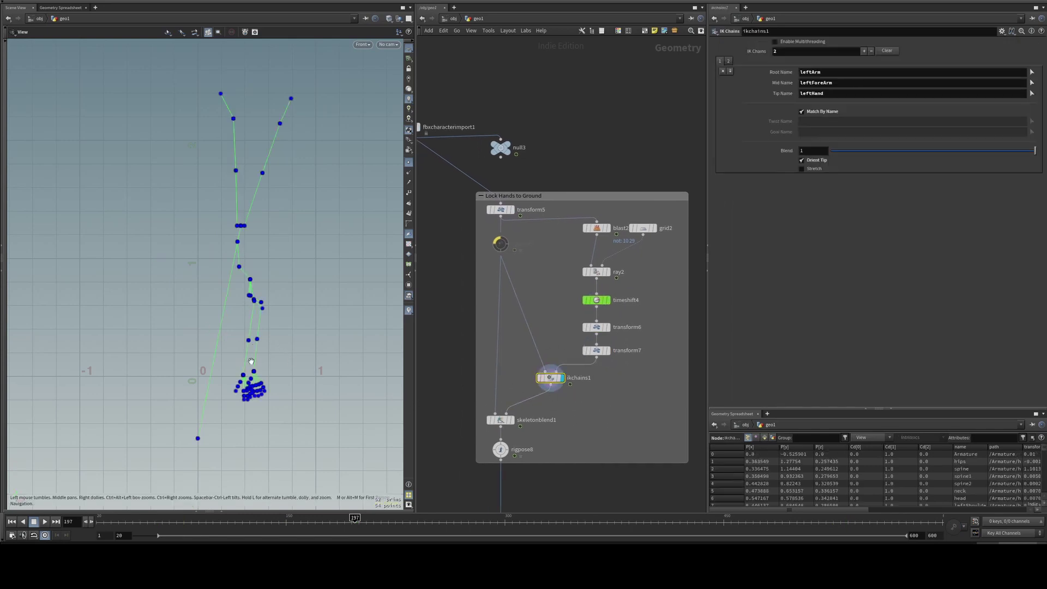
drag(251, 362, 246, 389)
drag(216, 290, 246, 391)
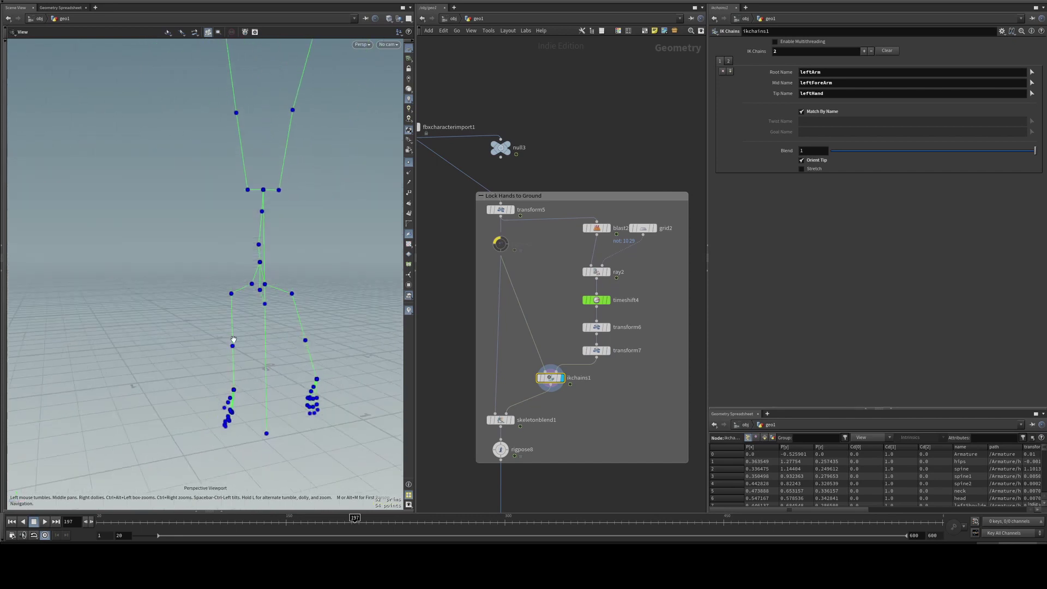
drag(274, 286, 285, 350)
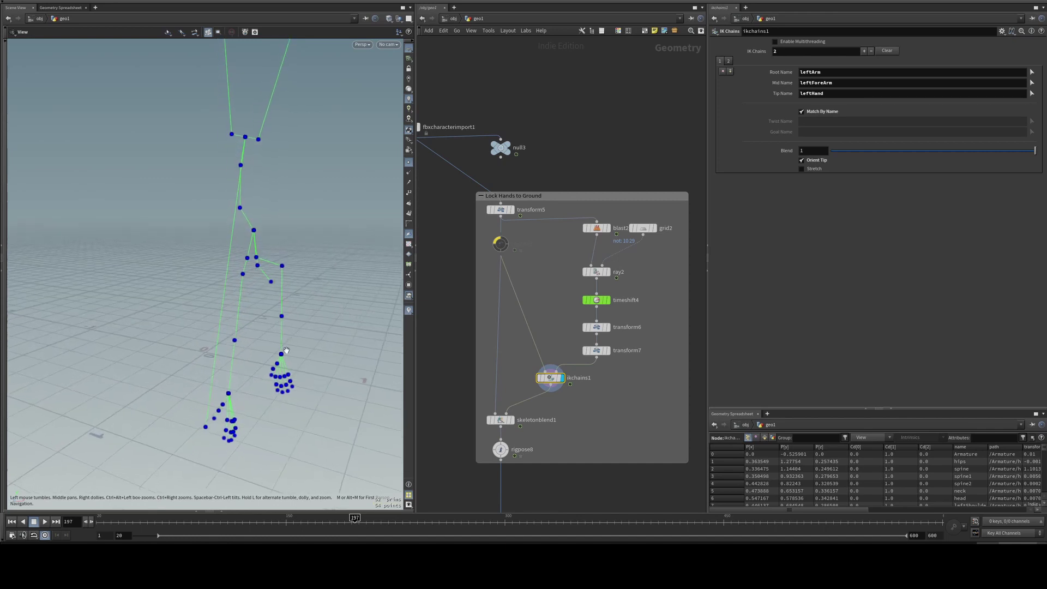
drag(252, 391, 269, 319)
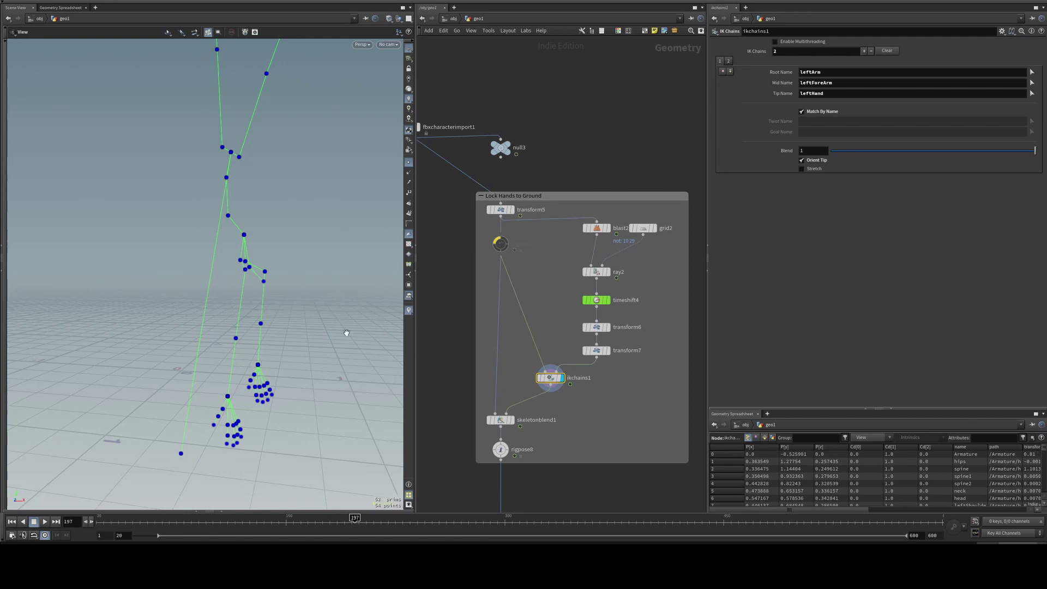
drag(286, 359, 346, 346)
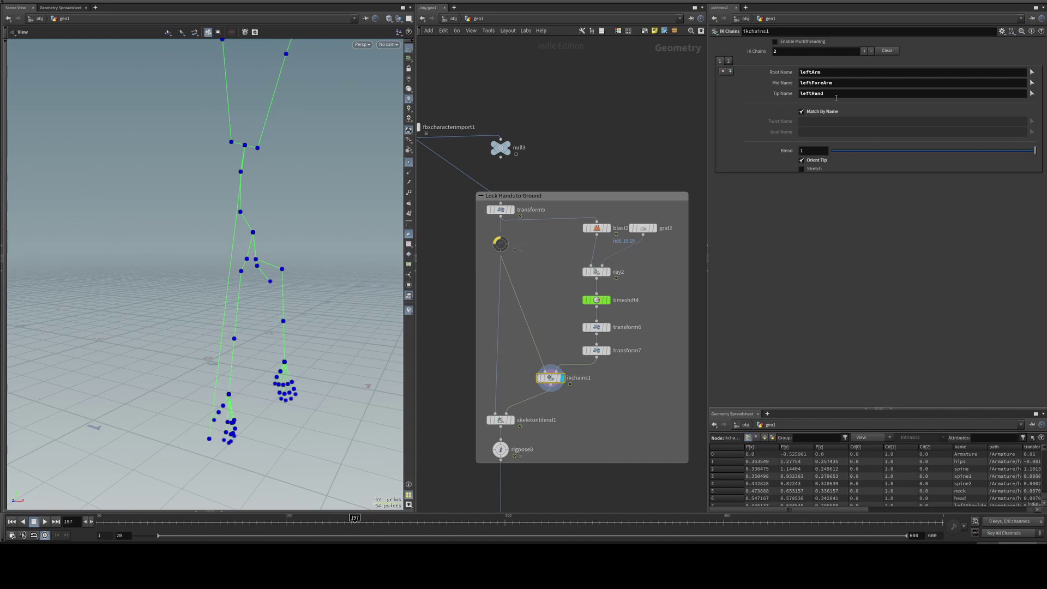
Try picking the Root Name joint for the left arm chain of ikchains1 directly in the viewport.
drag(836, 98, 806, 96)
click(840, 71)
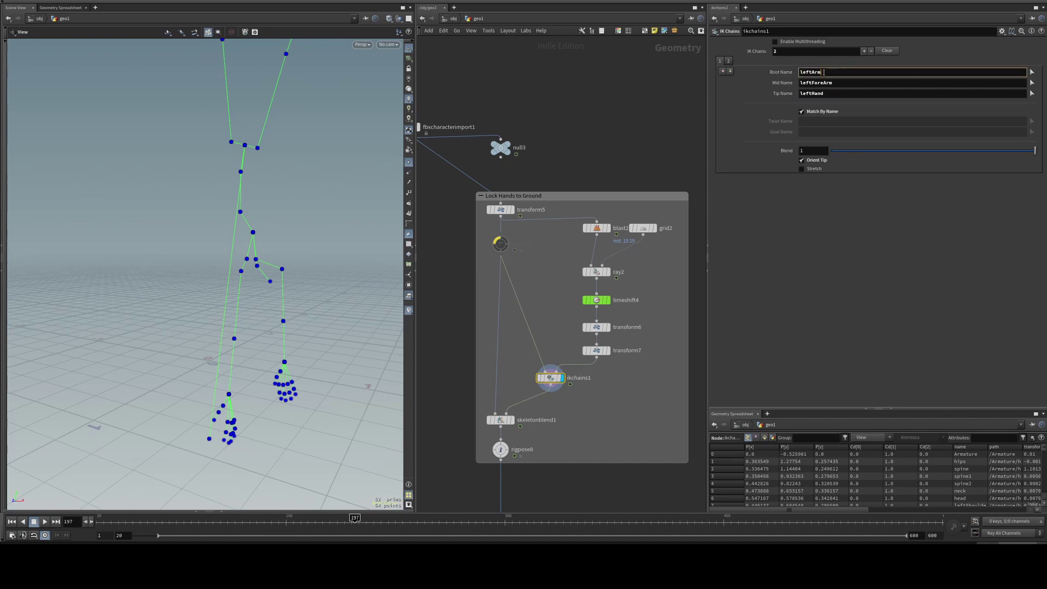
click(1032, 71)
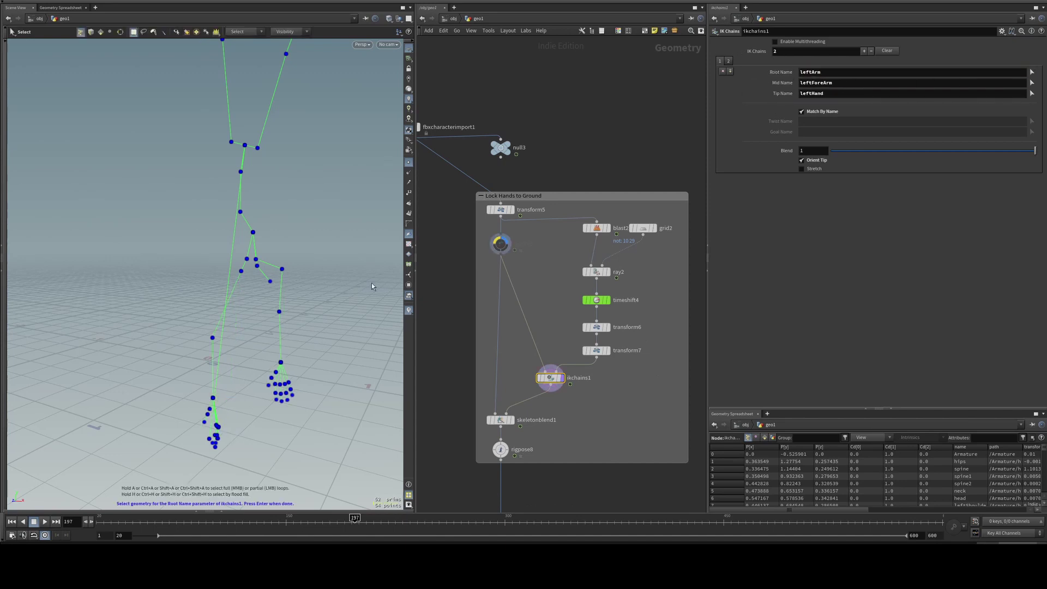
click(215, 402)
key(Return)
click(256, 361)
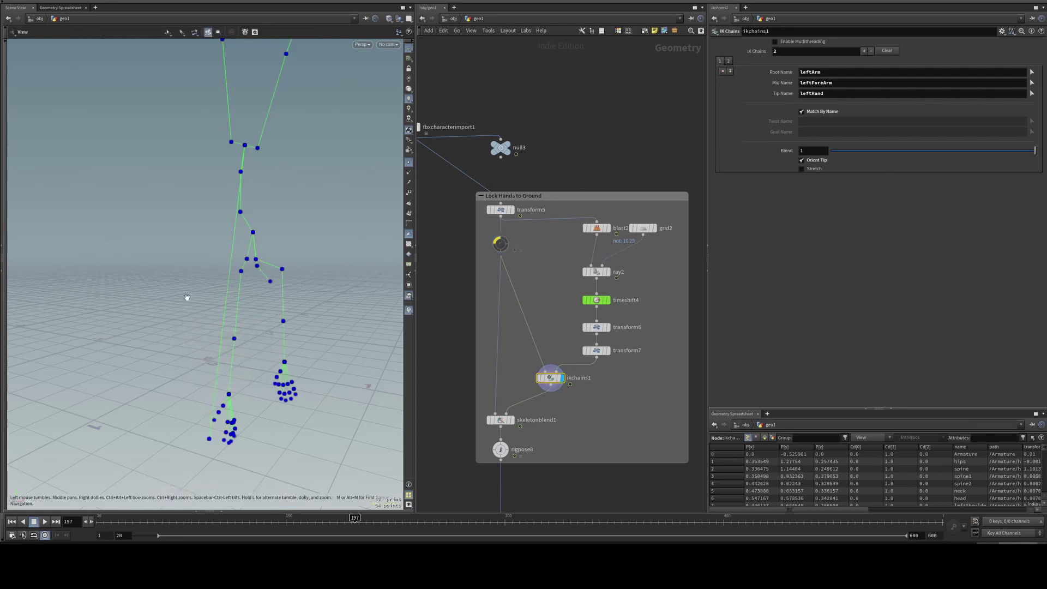
Examine the IK result from the front, display skeletonblend1, and scrub the timeline to frame 229.
drag(187, 297, 227, 274)
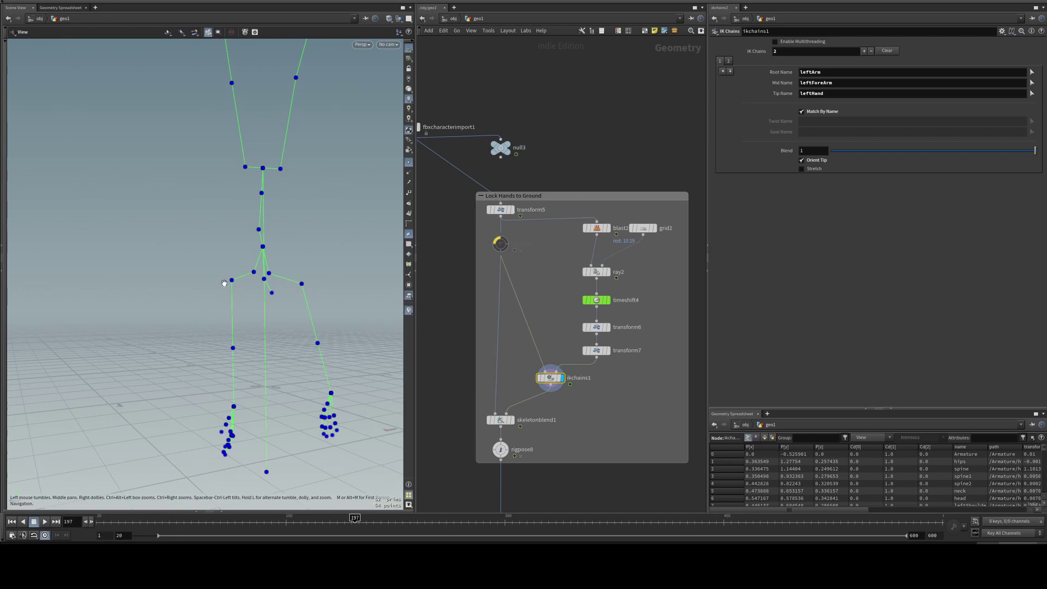
middle_drag(535, 413, 544, 385)
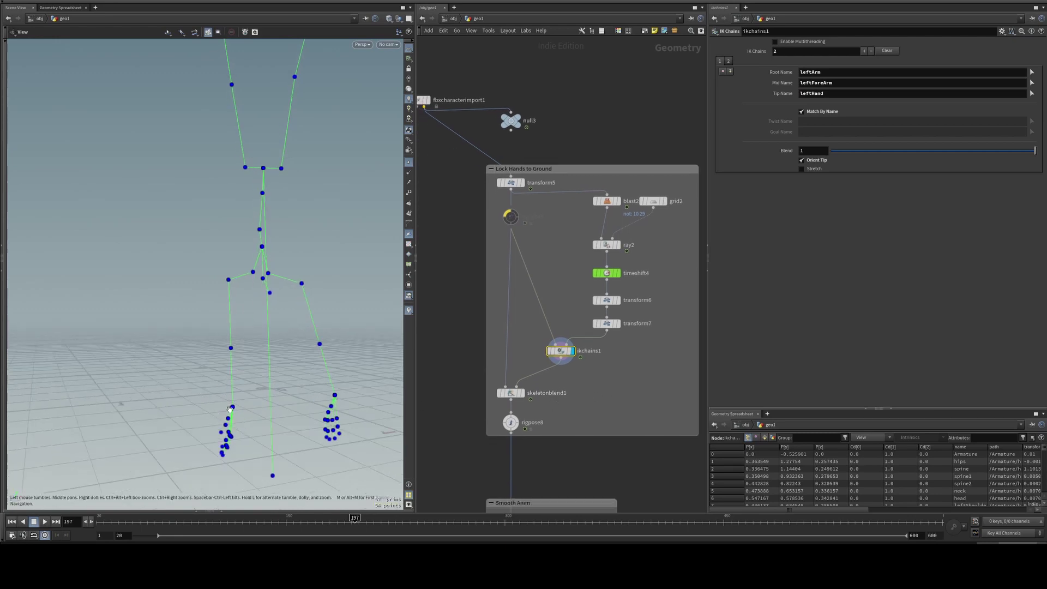
drag(231, 408, 214, 287)
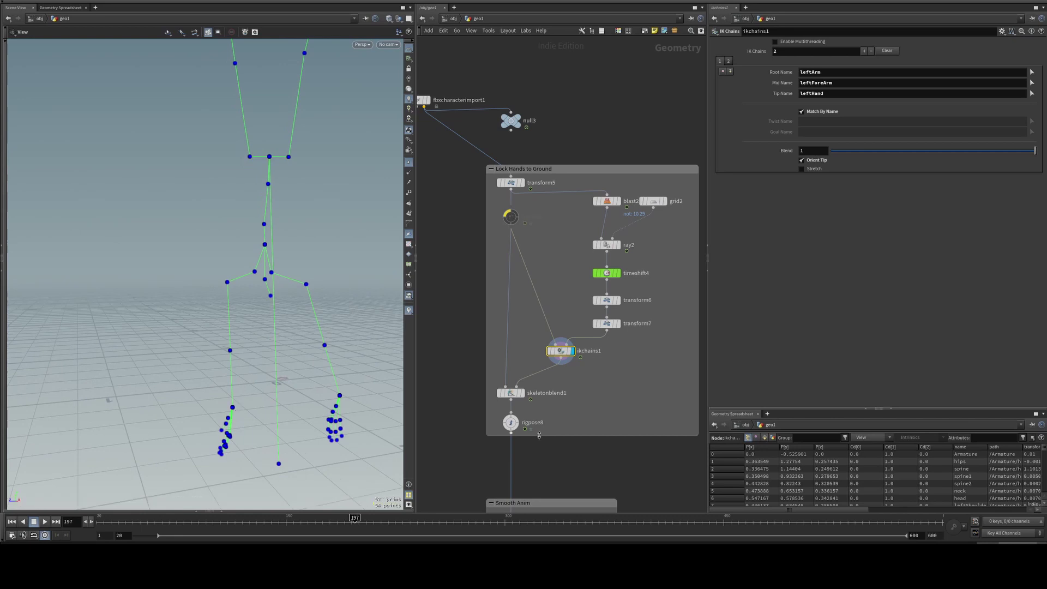
click(510, 393)
click(521, 392)
drag(270, 521, 402, 518)
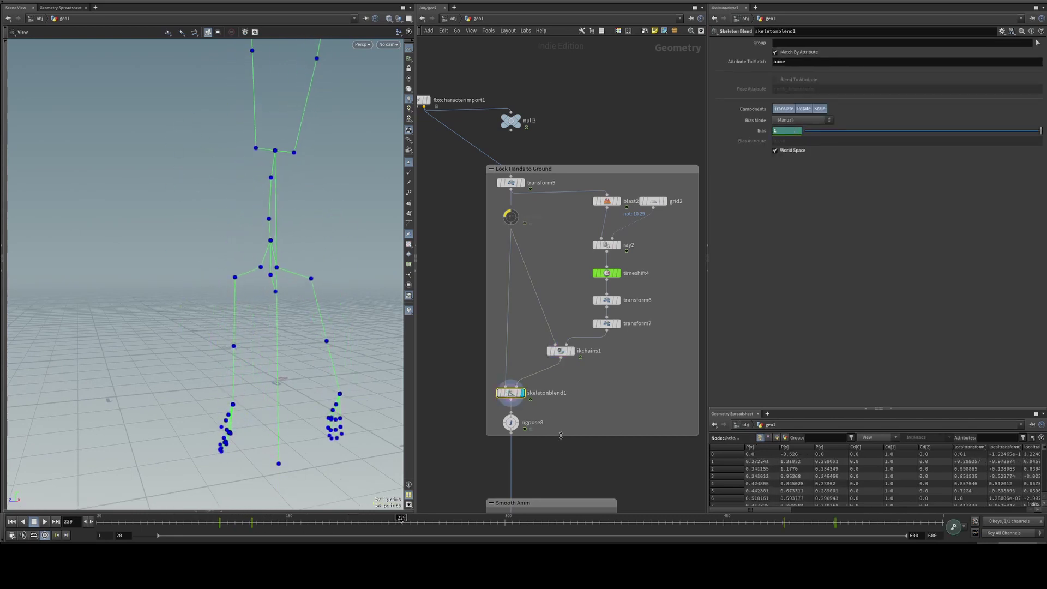
Inspect transform5's animated translation and scrub the timeline to frame 303 to check the skeleton's motion.
middle_drag(596, 382, 632, 394)
click(545, 195)
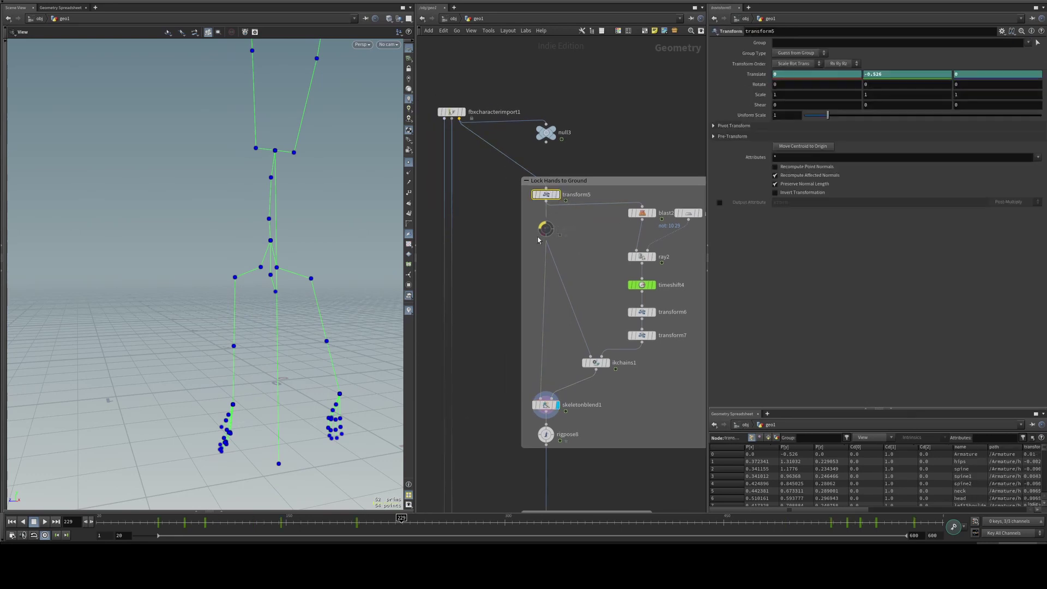
drag(371, 518, 509, 522)
Inspect skeletonblend1's keyframed Bias and scrub the timeline to frame 600 to examine the blend.
click(596, 403)
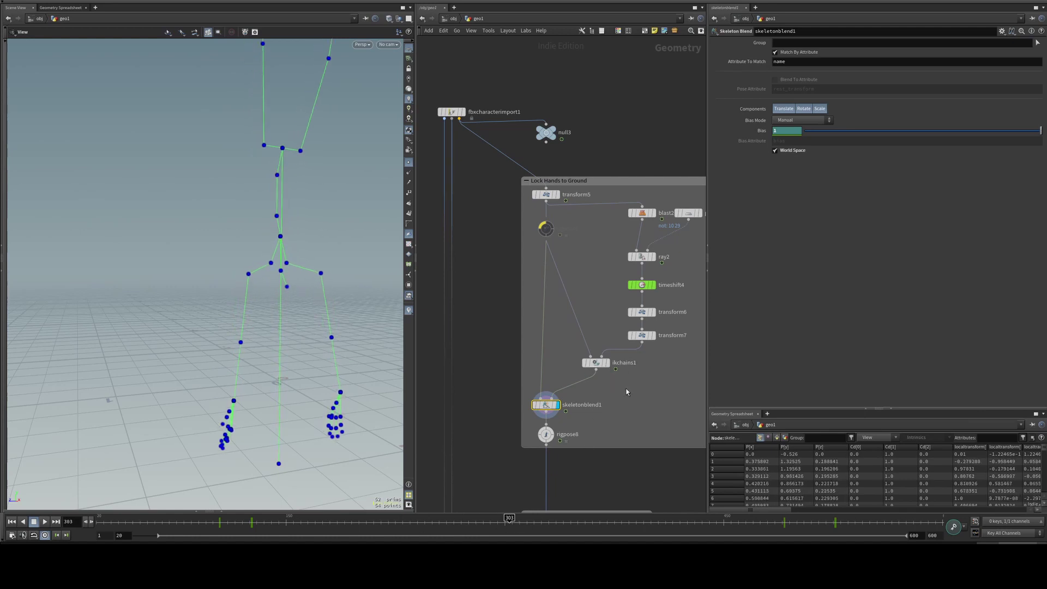
middle_drag(626, 389, 611, 380)
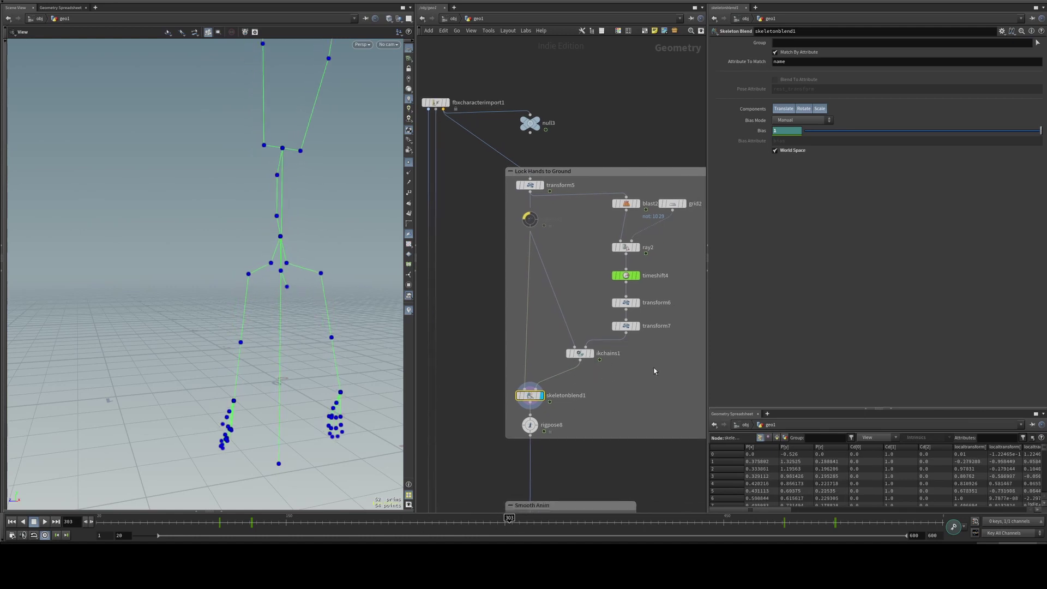
middle_drag(594, 387, 603, 384)
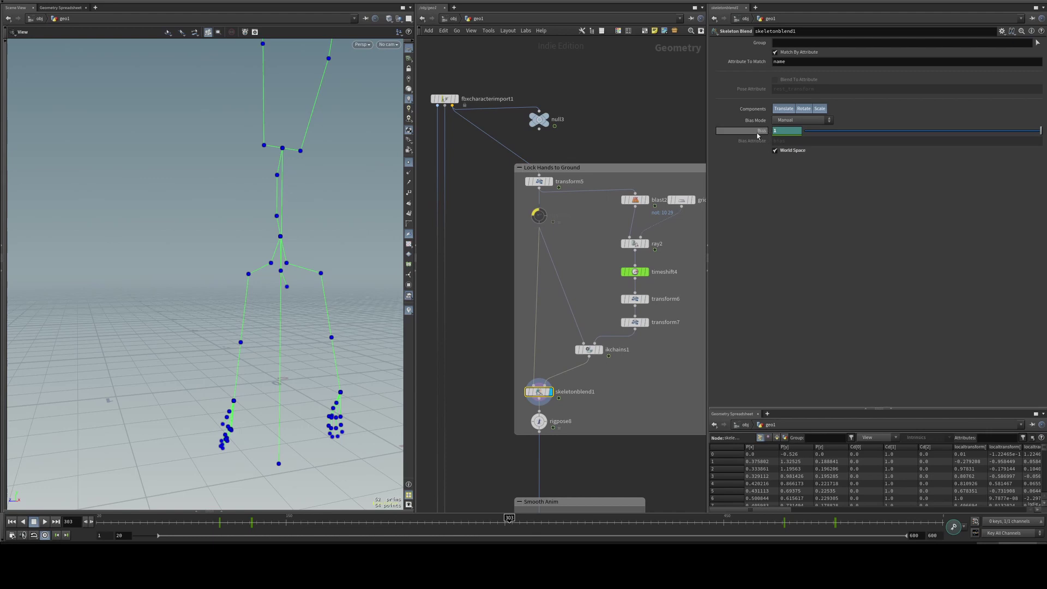
drag(476, 523, 943, 520)
Display the rigpose8 node and scrub the timeline to frame 110 to examine its hand transformations.
middle_drag(600, 417, 615, 307)
click(580, 313)
click(559, 310)
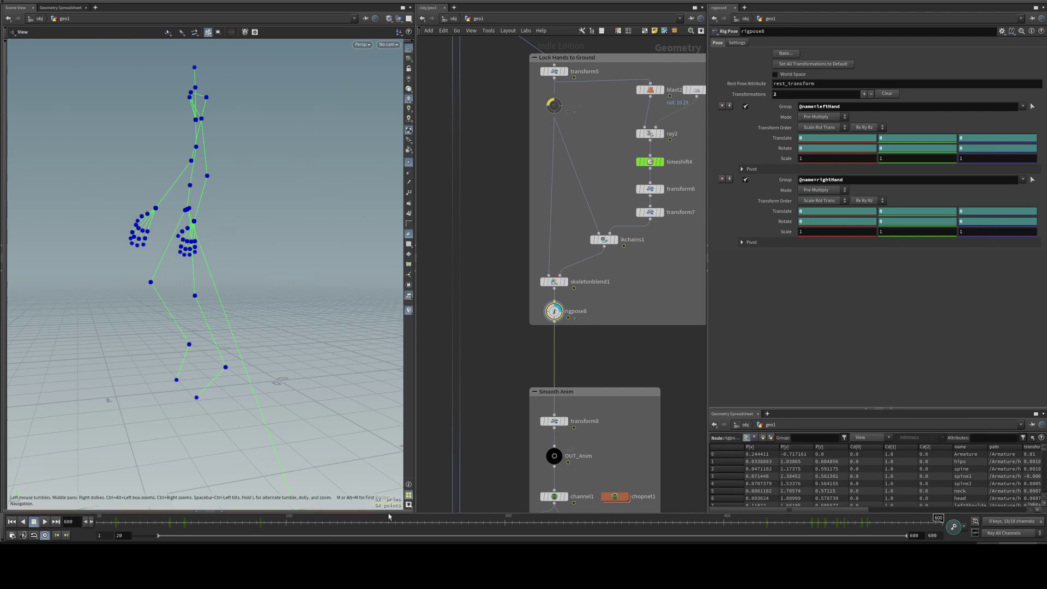
drag(289, 520, 227, 518)
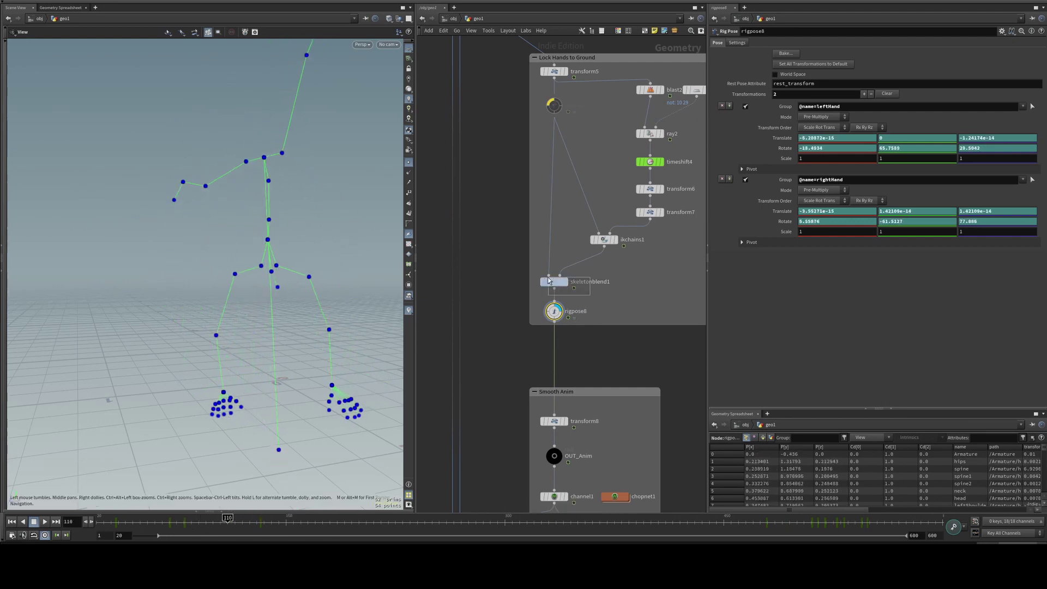
View the rigpose8 skeleton from another angle and scrub the timeline to frame 276 to check the hand rotations.
click(549, 281)
drag(566, 324, 545, 304)
key(r)
drag(253, 338, 313, 384)
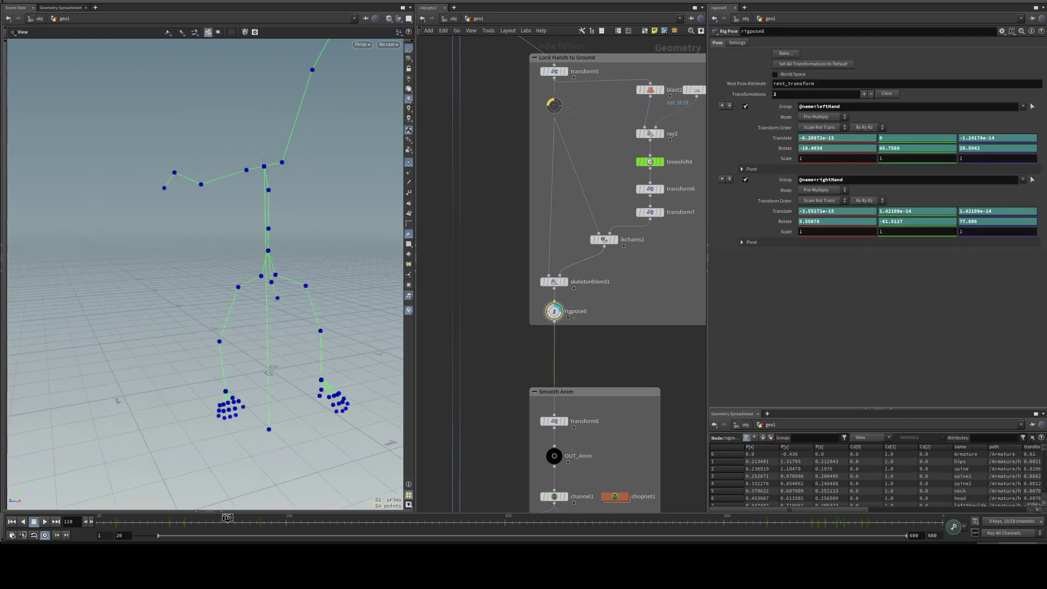
drag(227, 521, 481, 493)
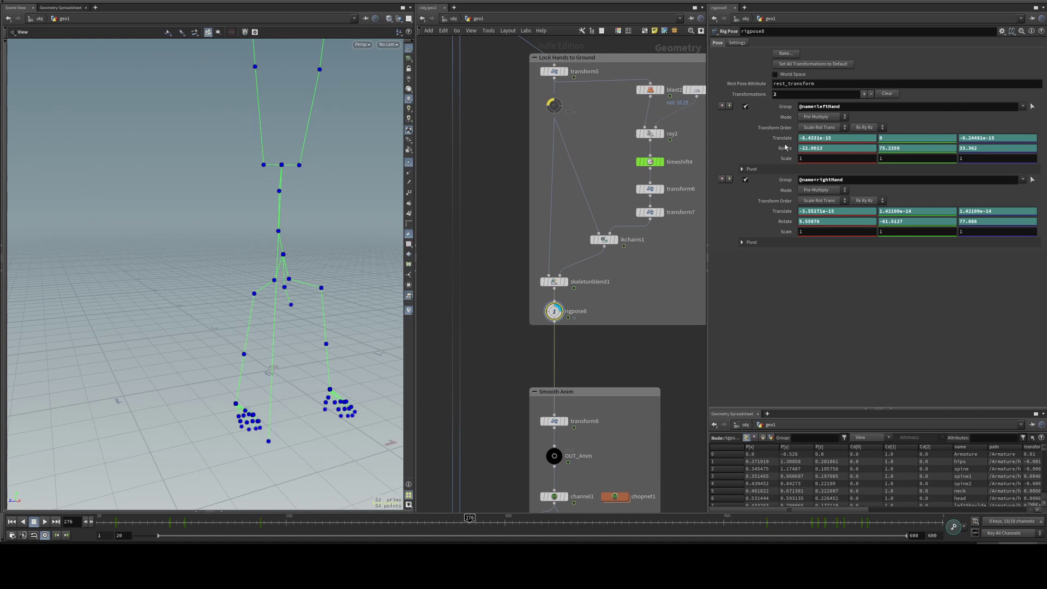
mouse_move(305, 387)
middle_down()
mouse_move(292, 361)
mouse_move(312, 384)
middle_up()
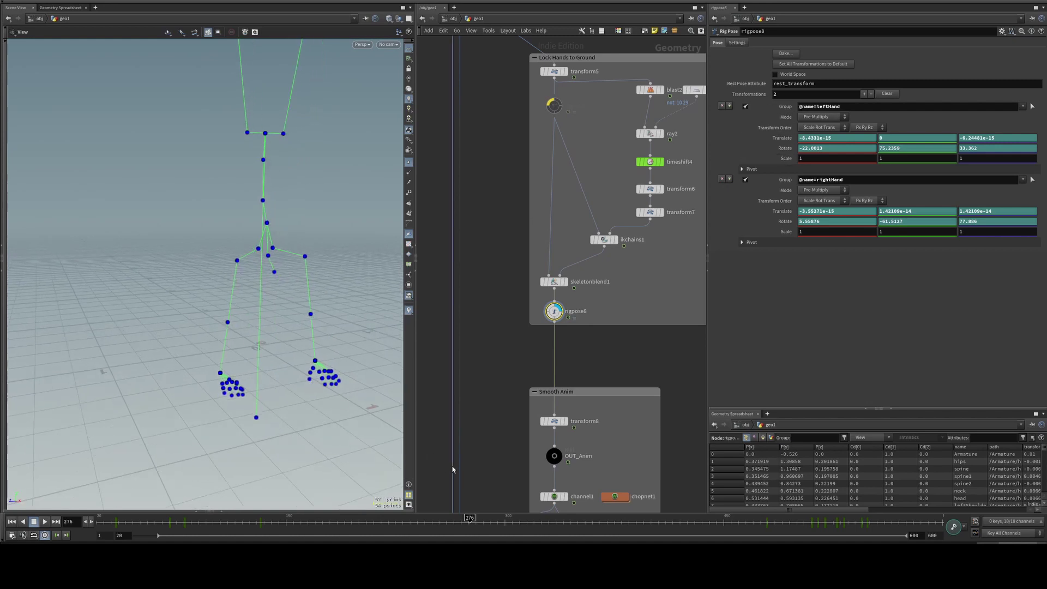
Display transform8 and OUT_Anim in the Smooth Anim group and examine the resulting skeleton.
middle_drag(615, 353, 632, 258)
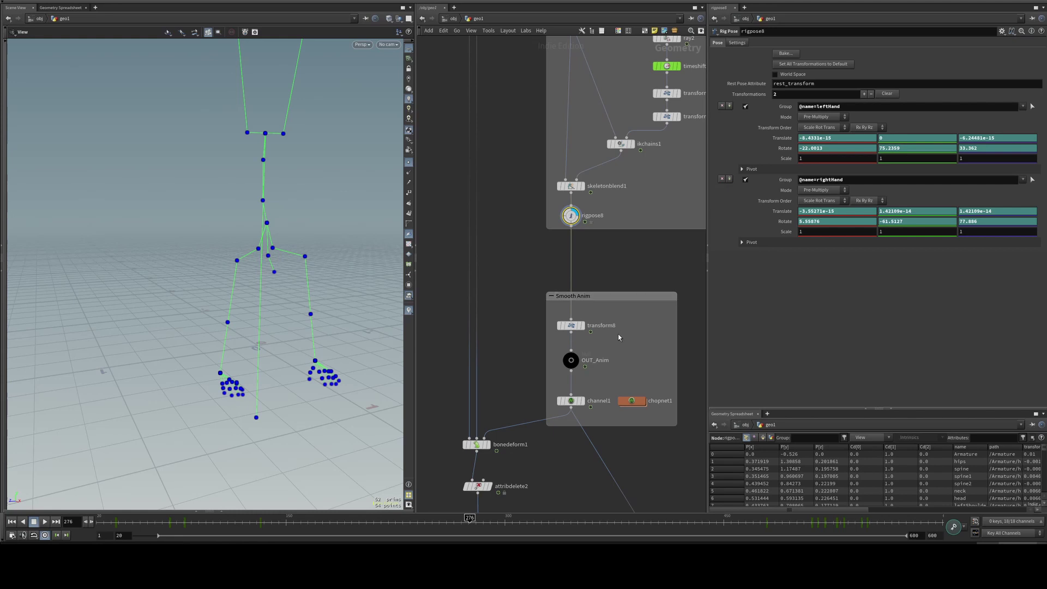
click(581, 326)
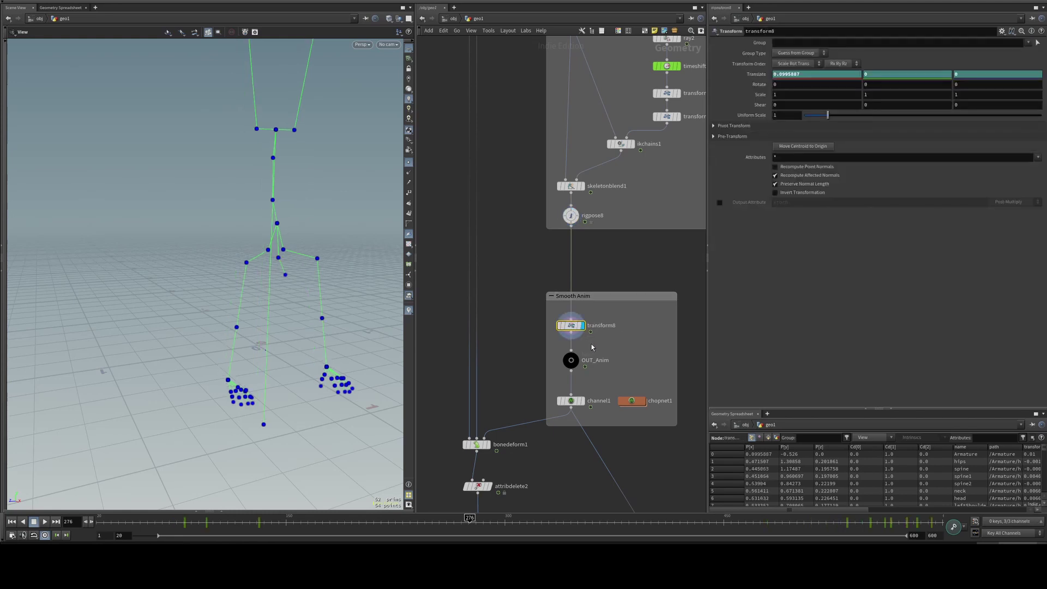
click(578, 355)
middle_drag(600, 296, 602, 252)
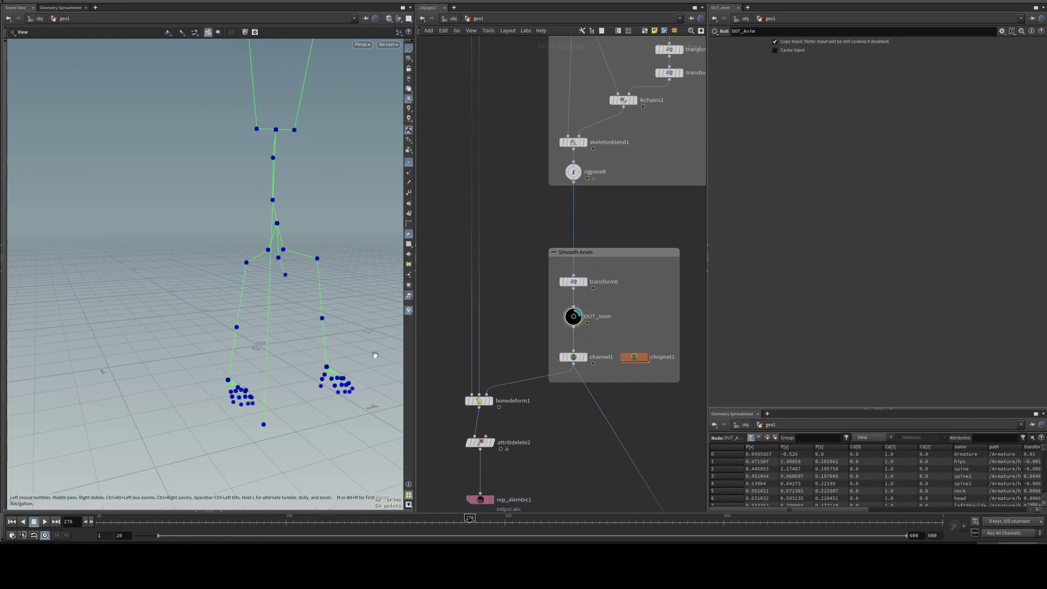
middle_drag(392, 399, 361, 424)
Inspect channel1, scrub the timeline back, and play the OUT_Anim animation for comparison.
click(572, 357)
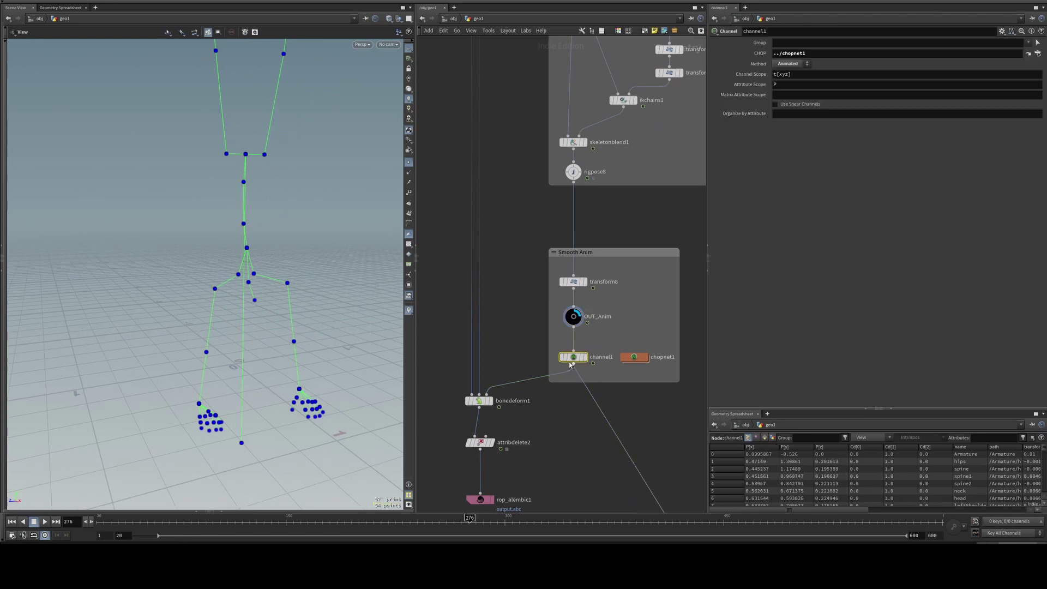
click(583, 357)
drag(371, 522, 340, 519)
click(573, 317)
key(r)
click(43, 521)
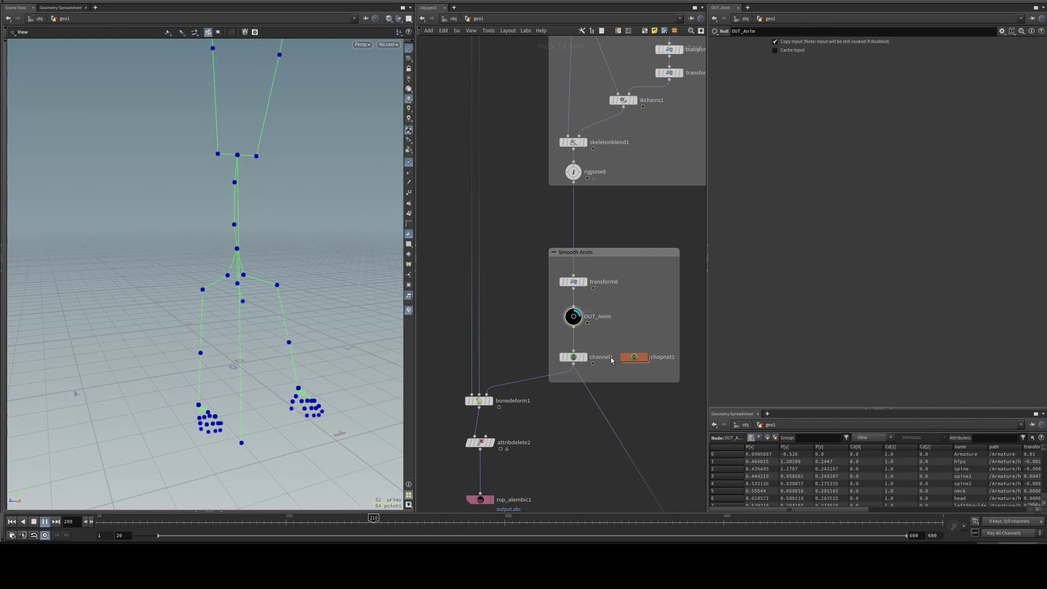
Display channel1 during playback to examine the smoothed motion and scrub the timeline to frame 301.
click(573, 356)
click(584, 357)
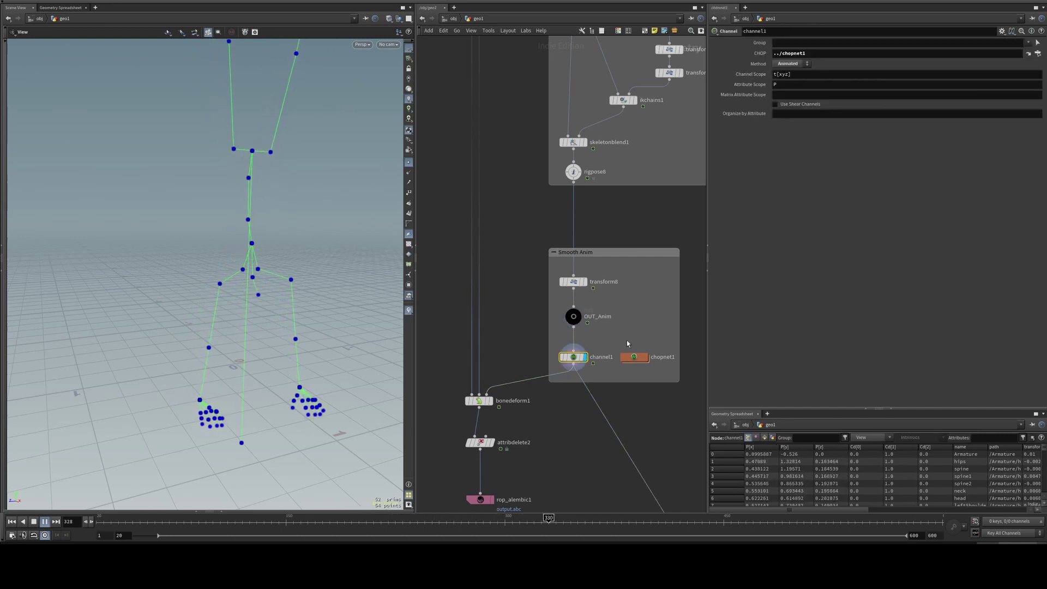
drag(560, 521, 506, 521)
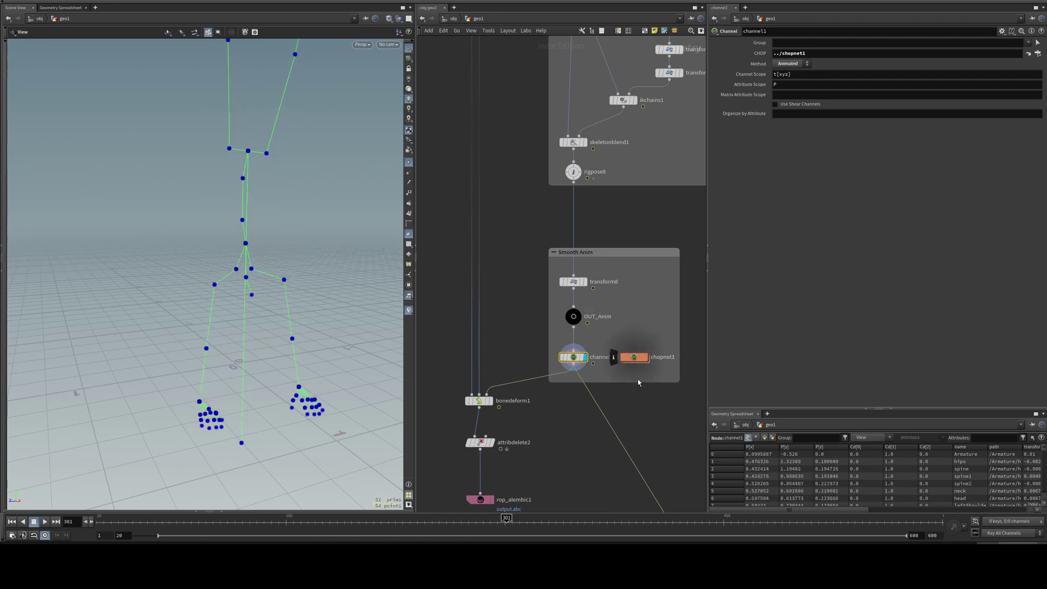
Open chopnet1, inspect the geometry1 and filter1 settings, and return to the geo1 network.
middle_drag(562, 365, 520, 371)
scroll(617, 371, up, 3)
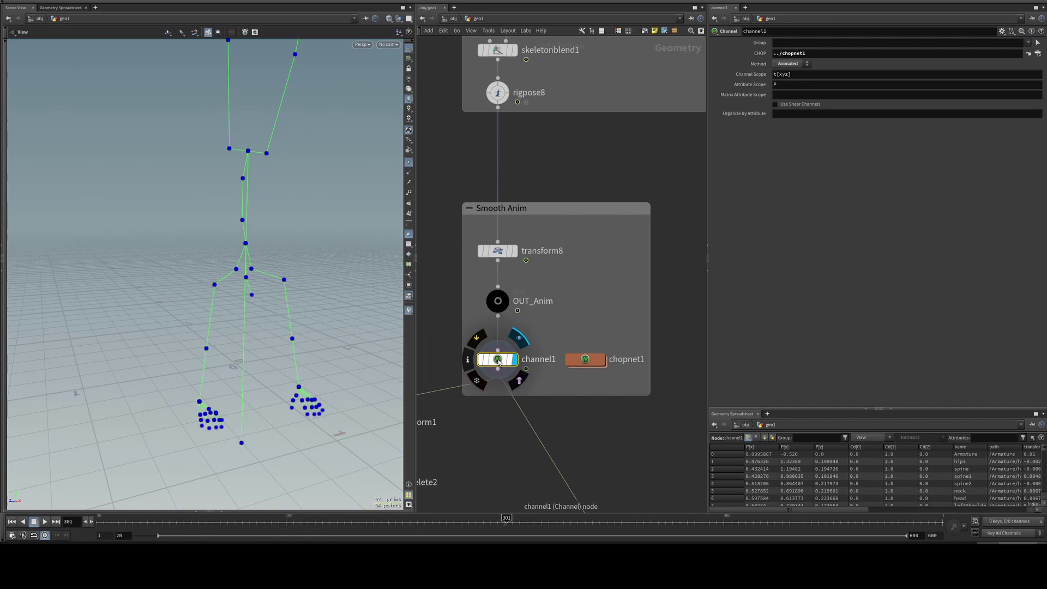
double_click(588, 362)
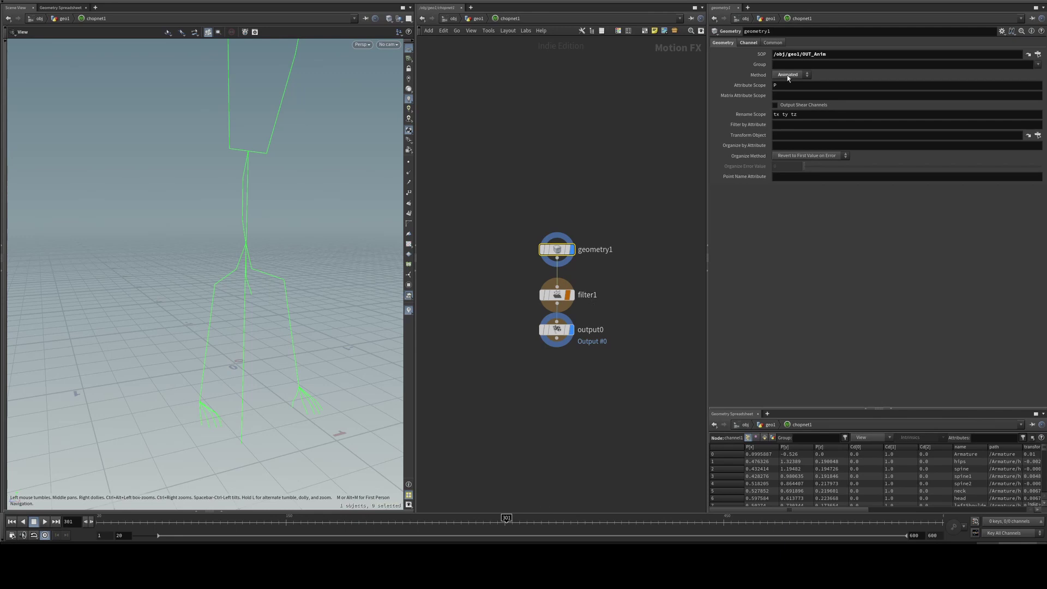
click(564, 297)
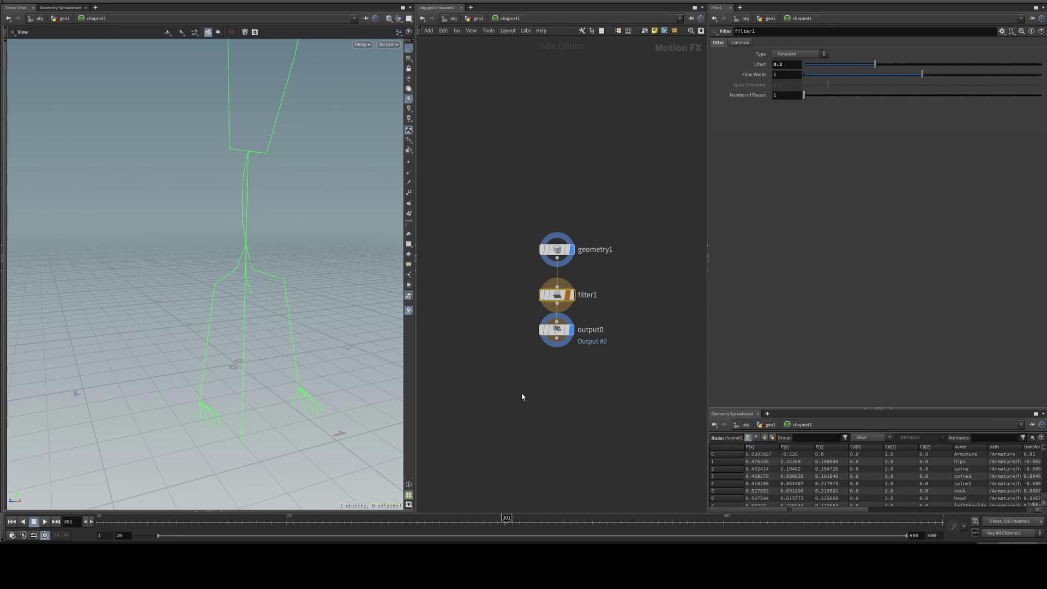
middle_drag(612, 377, 594, 393)
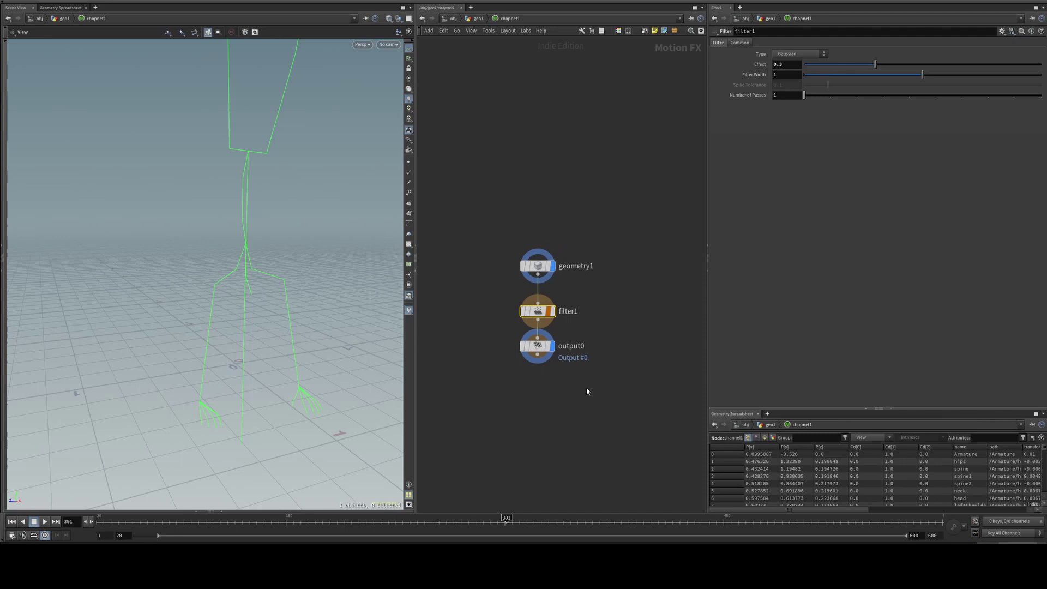
key(u)
middle_drag(549, 424, 656, 381)
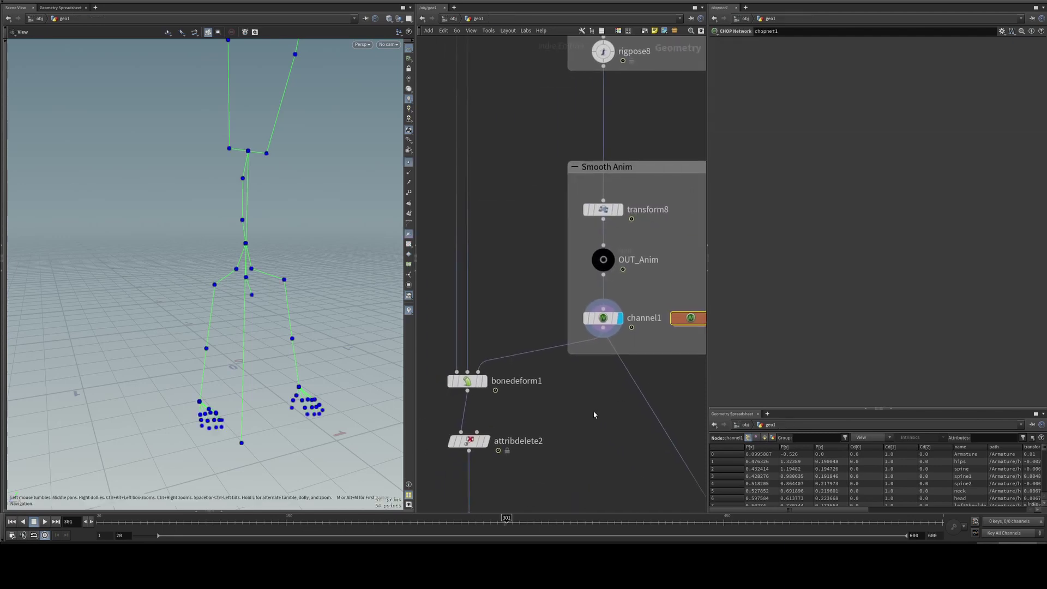
Display the bonedeform1 node's deformed mannequin and hide the point markers in the viewport.
middle_drag(590, 420, 587, 379)
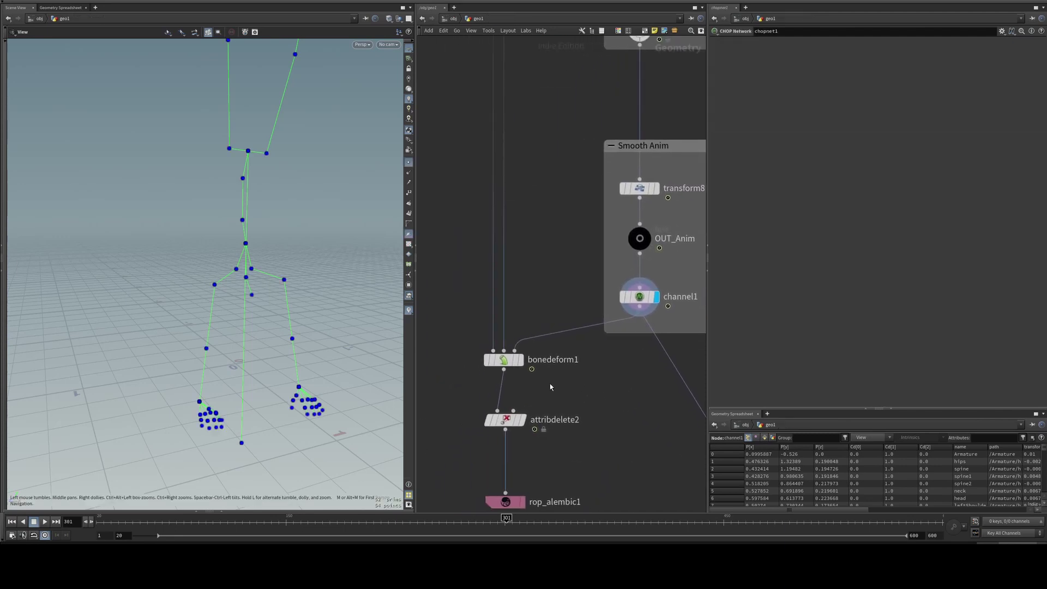
click(521, 359)
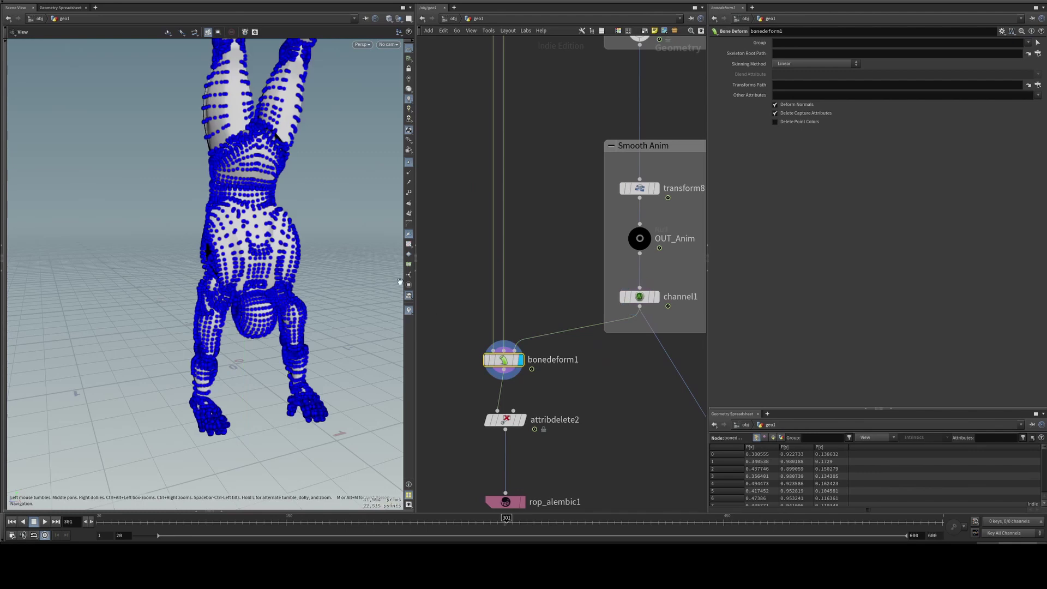
click(408, 162)
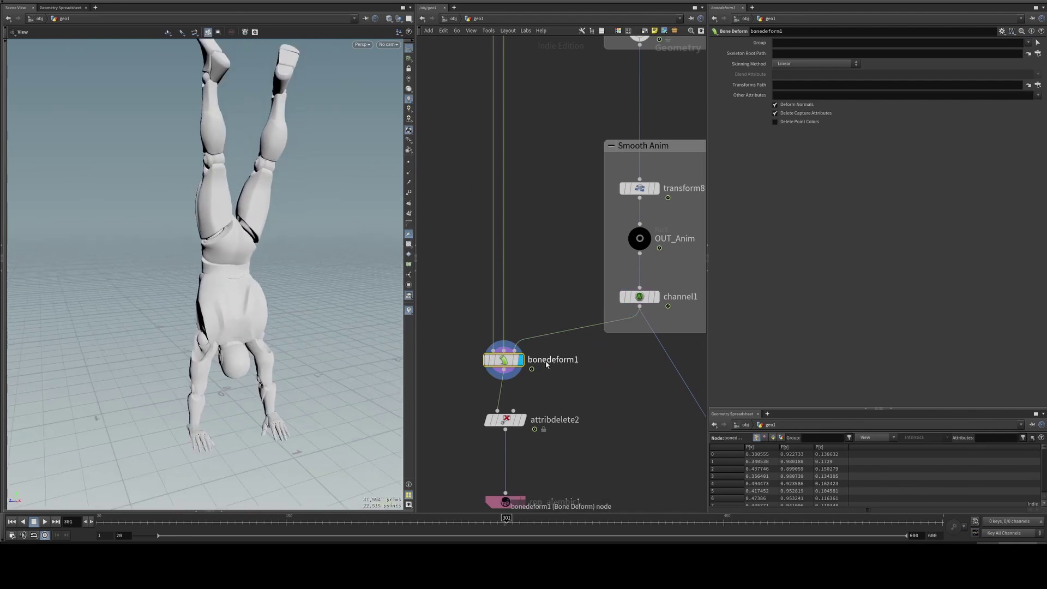
Trace the connections from bonedeform1 up to the FBX character import node's outputs and back down to bonedeform1.
middle_drag(571, 407, 574, 425)
scroll(581, 365, down, 5)
middle_drag(565, 114, 554, 306)
scroll(523, 166, up, 7)
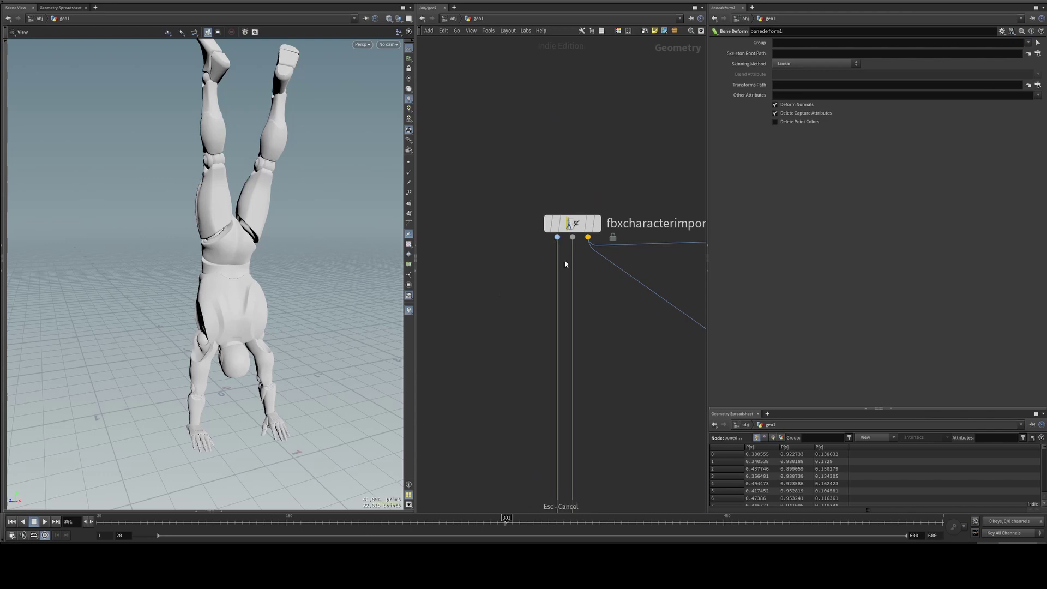
click(572, 237)
key(Escape)
middle_drag(596, 339, 567, 210)
scroll(593, 292, down, 3)
middle_drag(577, 358, 568, 164)
middle_drag(549, 368, 551, 186)
scroll(548, 292, up, 4)
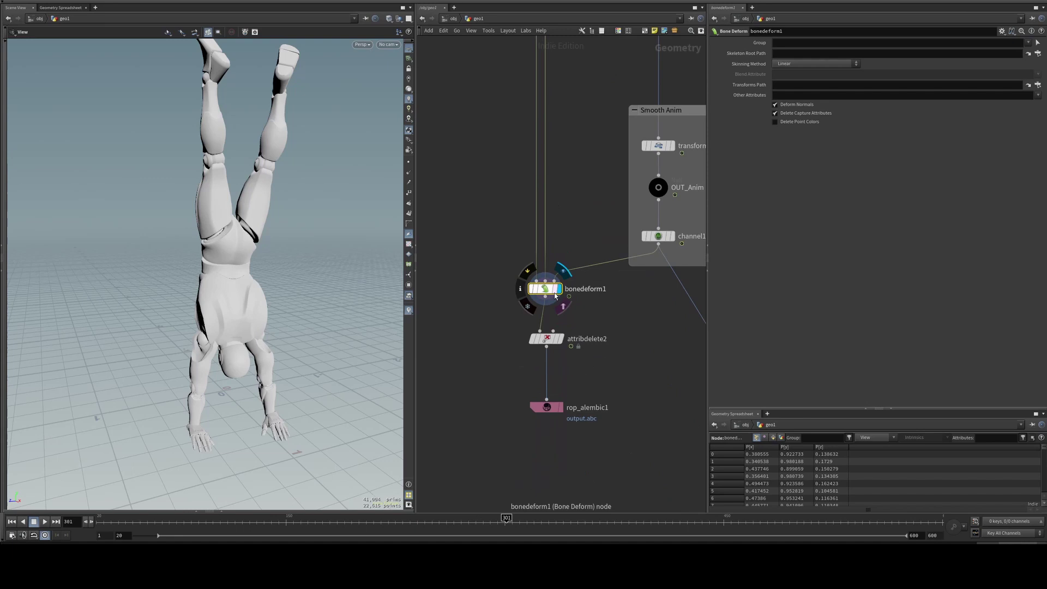
Scrub the deformed mannequin animation to frame 269 and inspect the rop_alembic1 export settings.
middle_drag(605, 299, 586, 333)
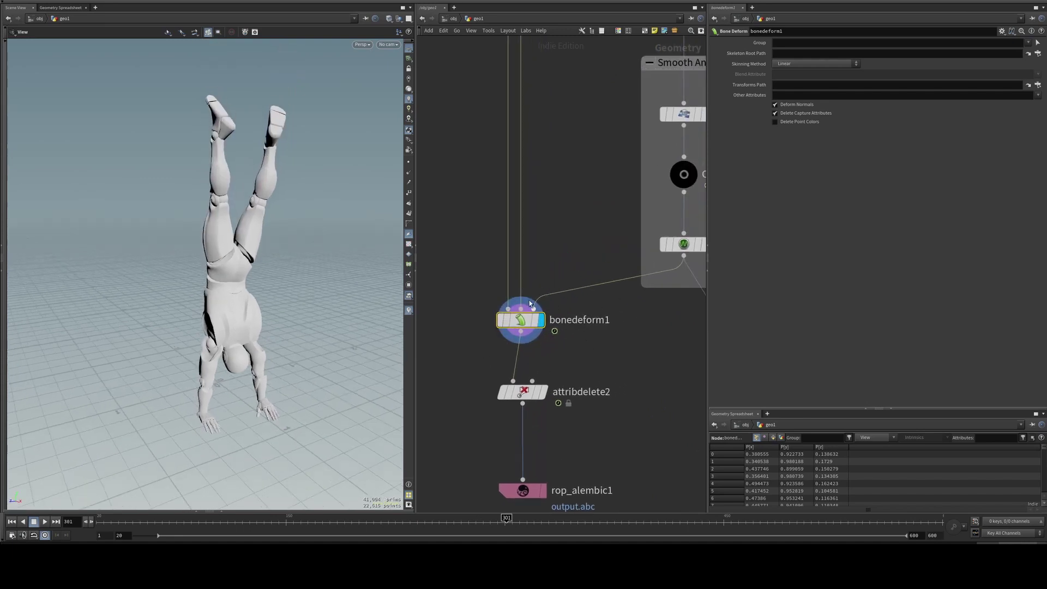
drag(431, 523, 460, 519)
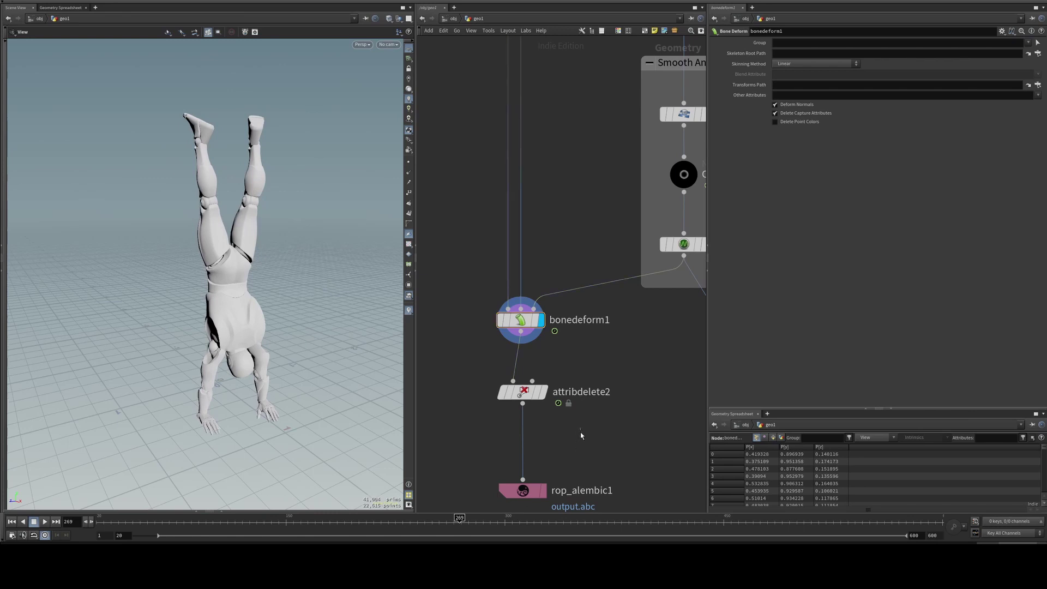
middle_drag(566, 460, 650, 430)
click(522, 459)
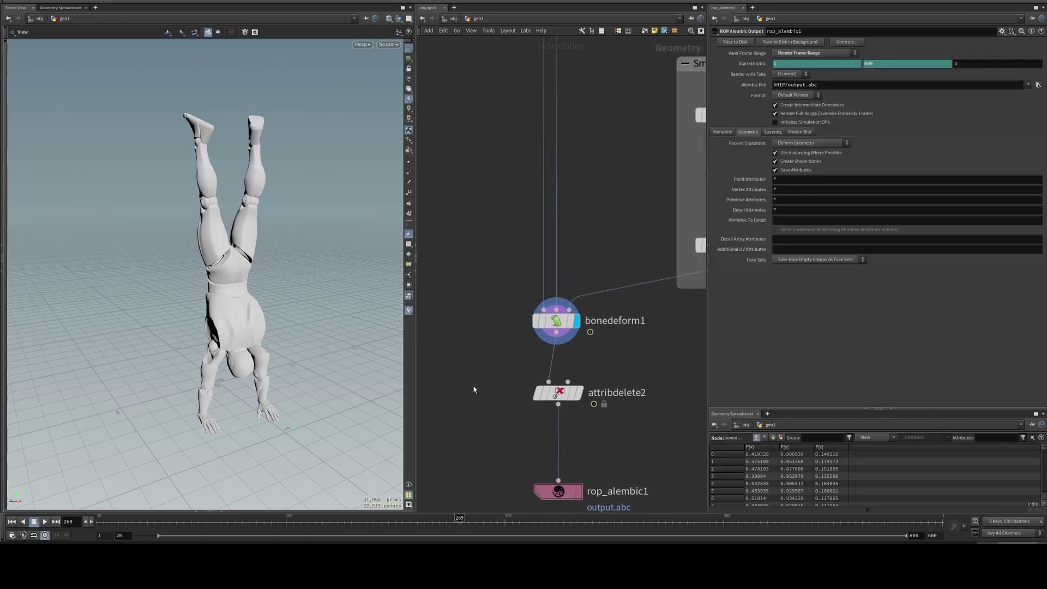
Search the available nodes for "fbx" to examine the FBX output options, and dismiss the list without adding a node.
key(Tab)
text(fbx)
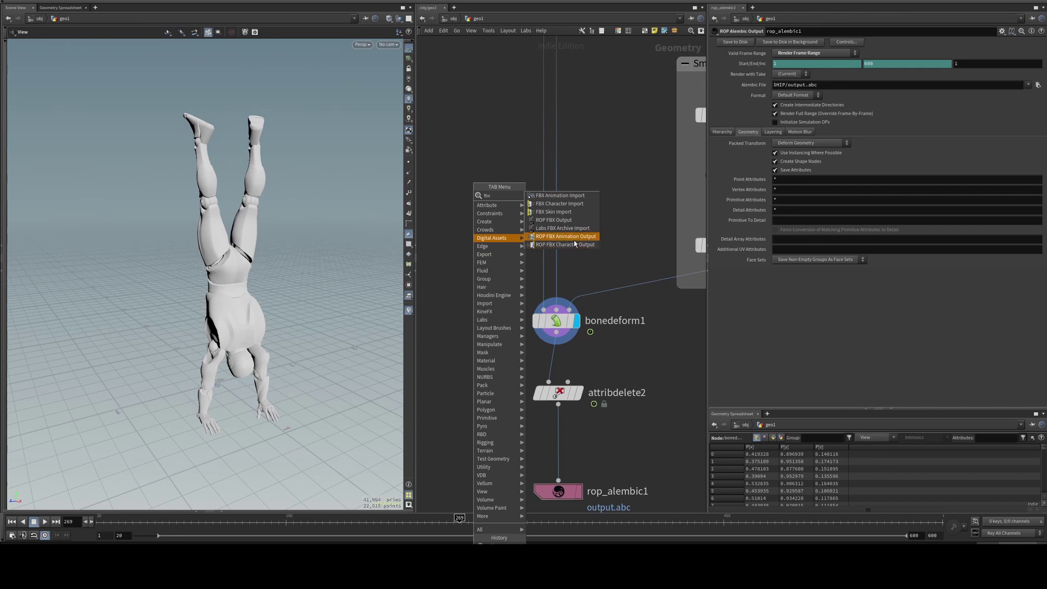
click(630, 411)
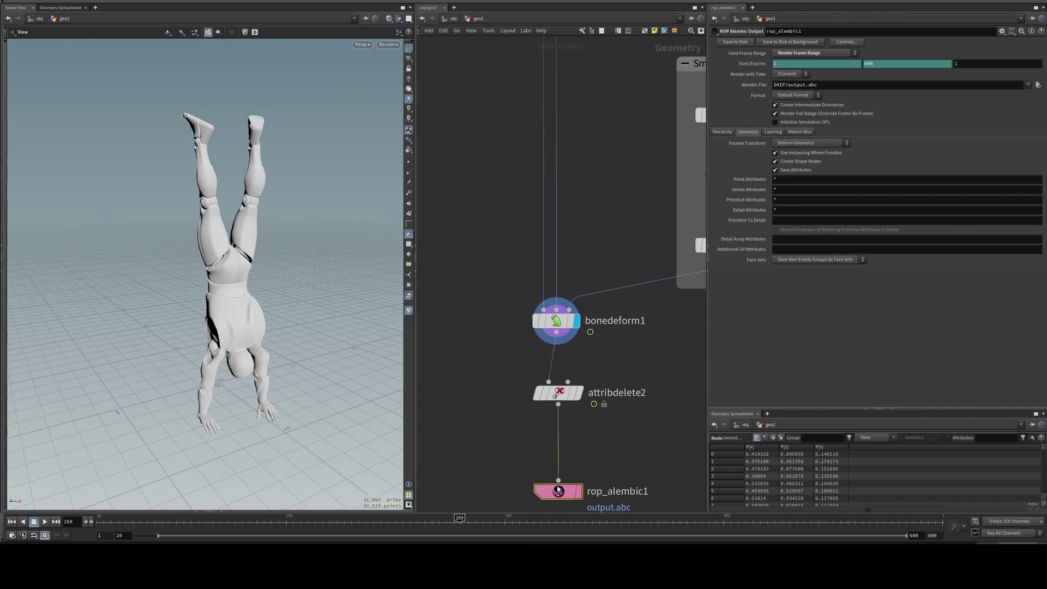
middle_drag(500, 400, 480, 412)
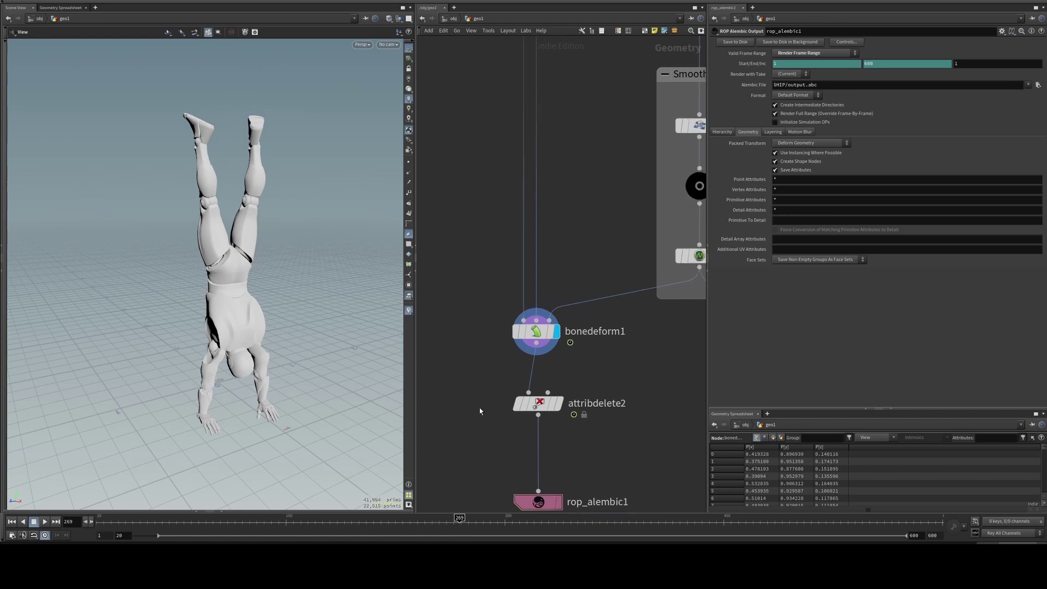